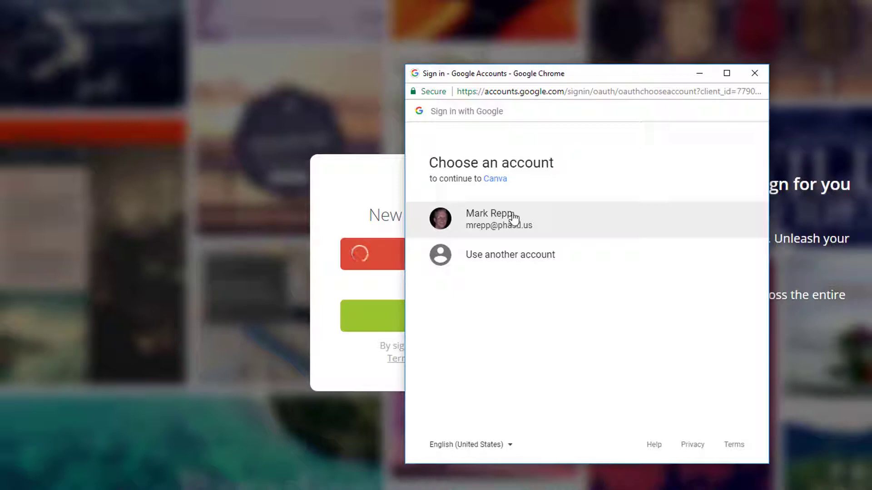
- Log in to Canva using the Google account option and choose the signed-in Google account
click(515, 220)
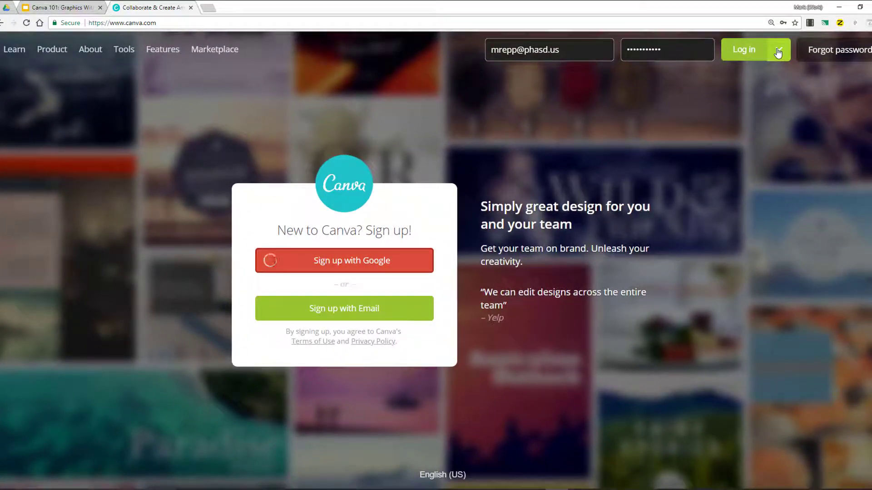
click(778, 51)
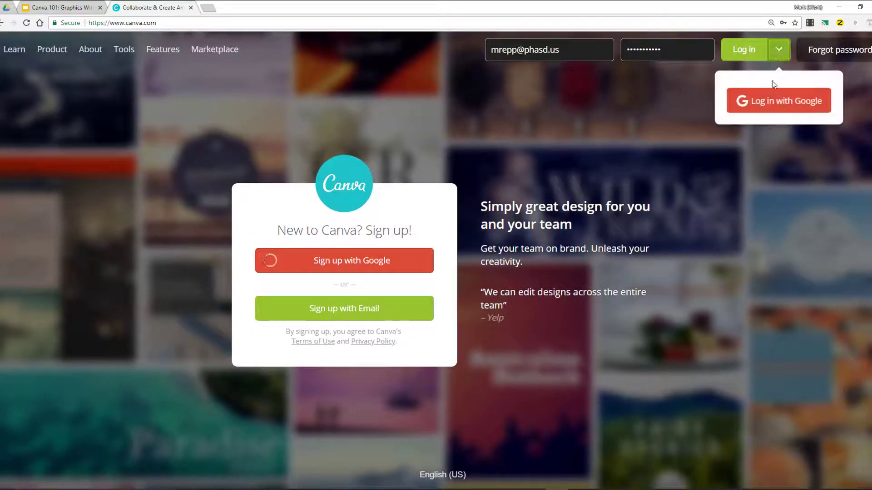
click(774, 105)
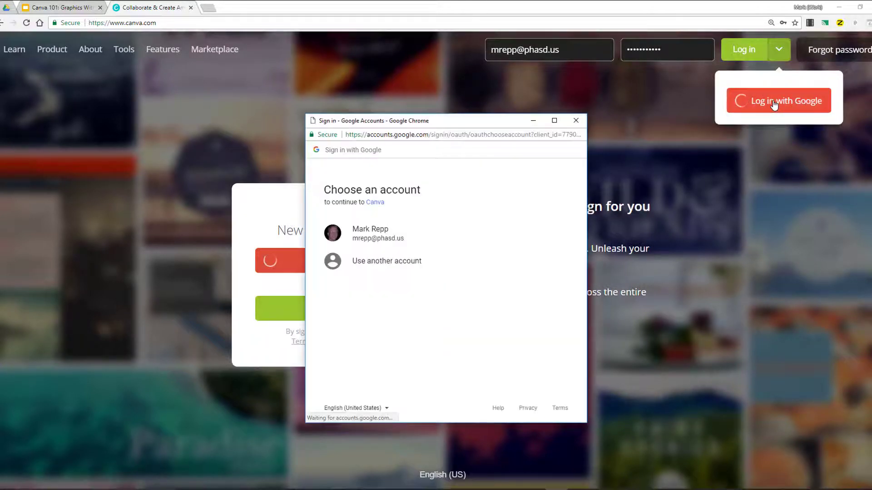
click(378, 233)
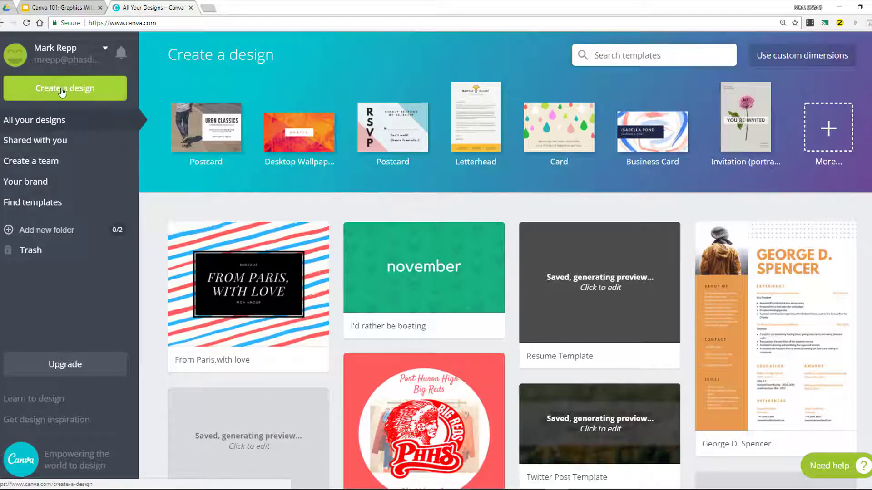
- Open Create a design and browse through the available design types and categories
click(94, 89)
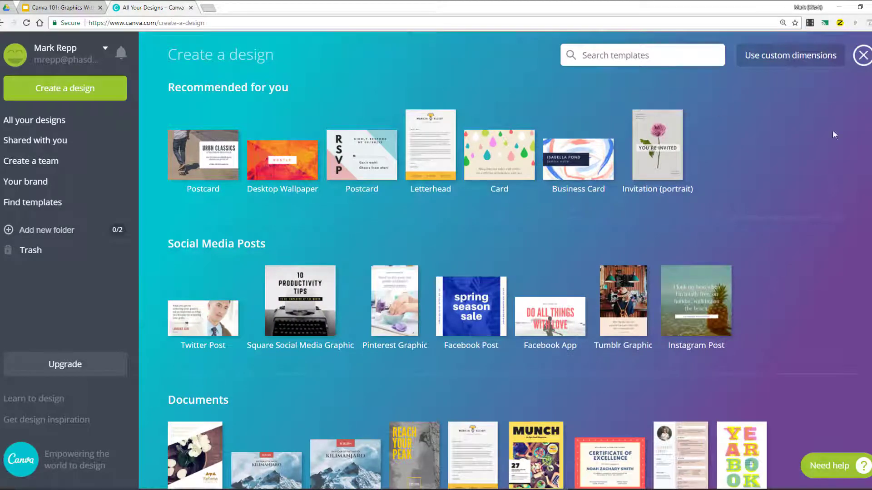
scroll(755, 211, down, 3)
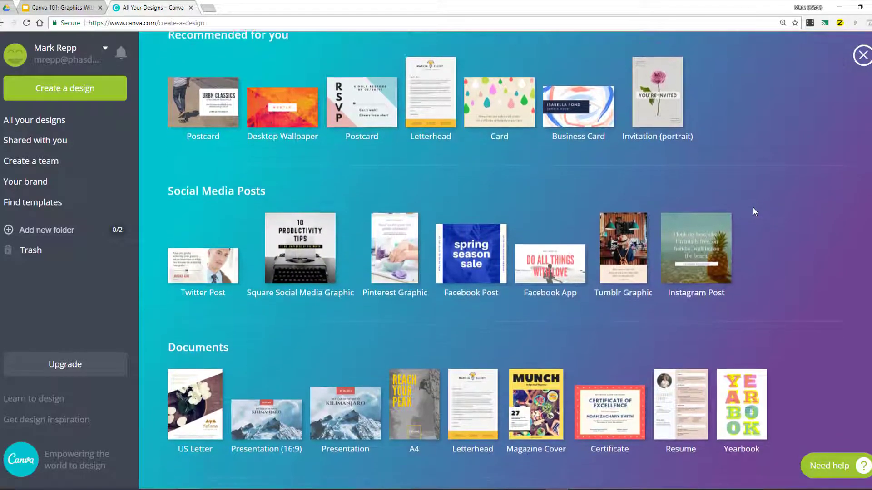
scroll(753, 206, down, 1)
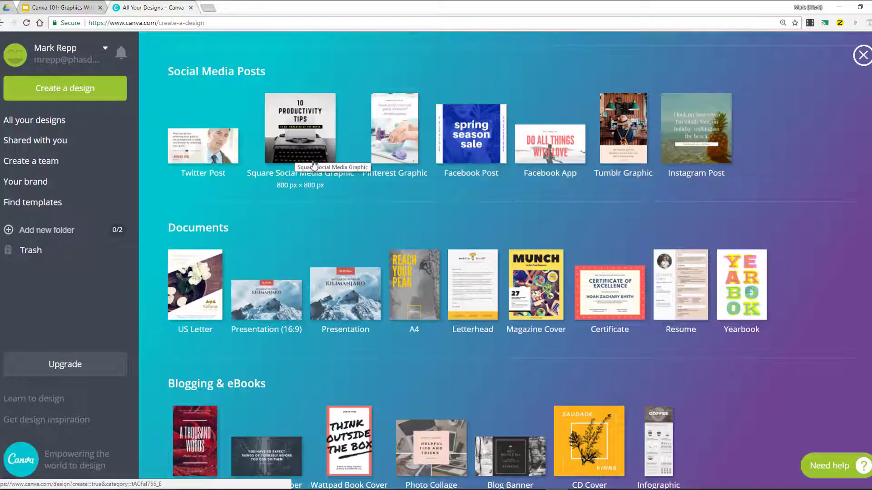
scroll(313, 163, down, 2)
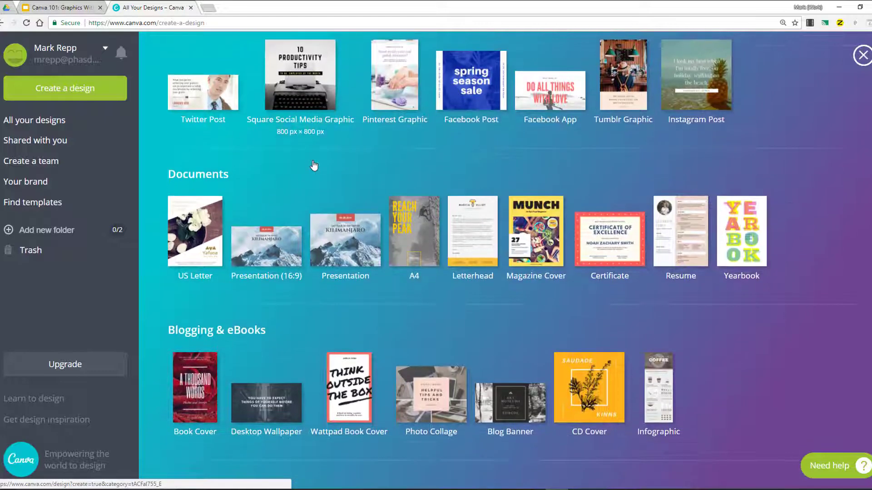
scroll(312, 164, down, 1)
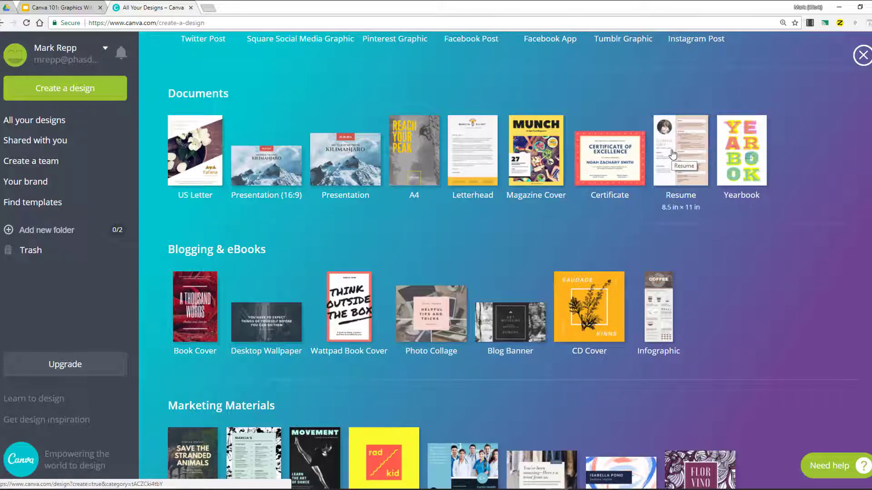
scroll(673, 154, down, 4)
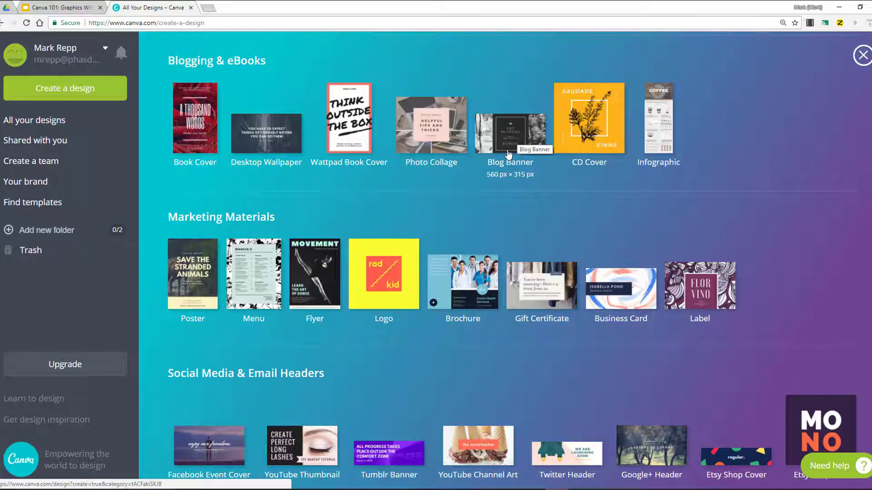
scroll(508, 154, down, 6)
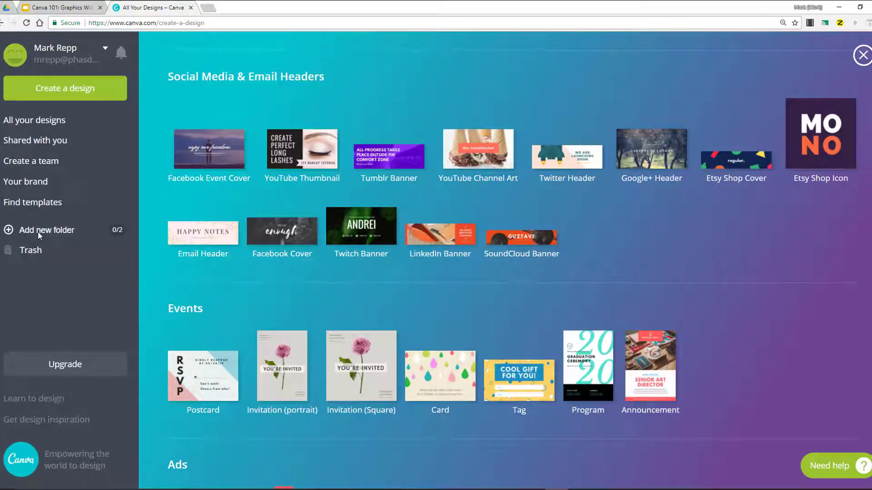
- Add a new folder named For Classroom Use and close the design types panel
click(46, 229)
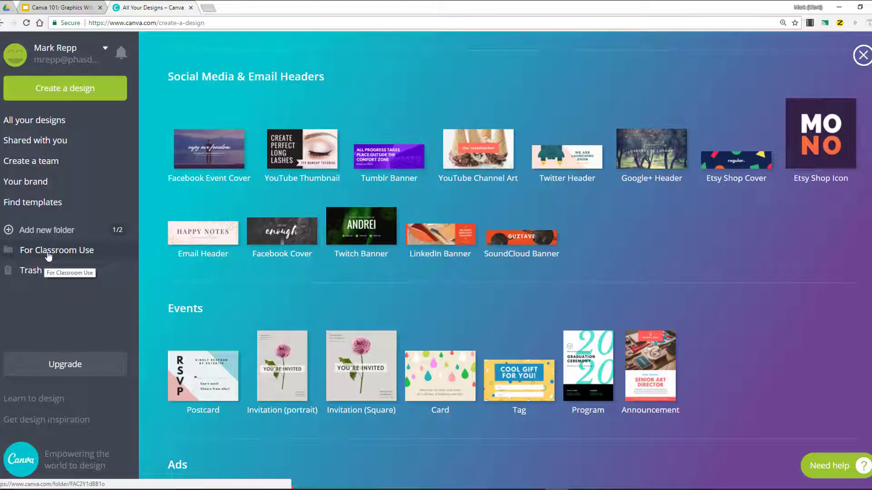
click(863, 56)
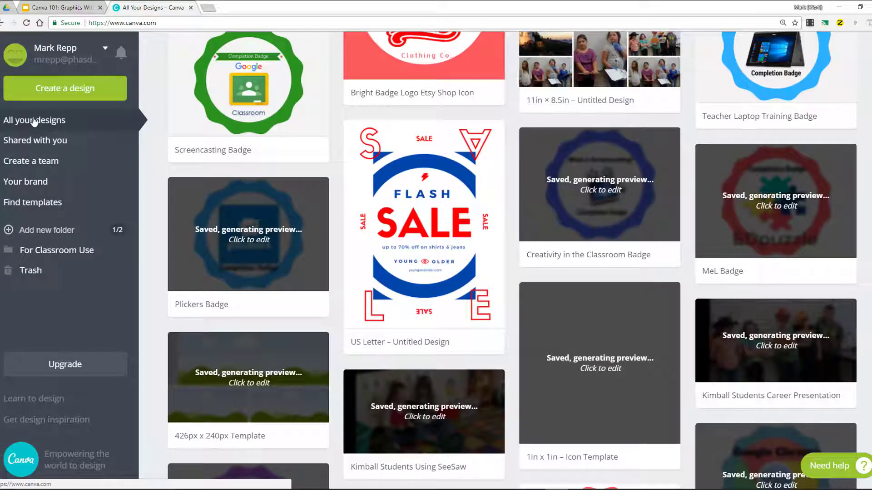
- Open the designs shared with you
click(46, 142)
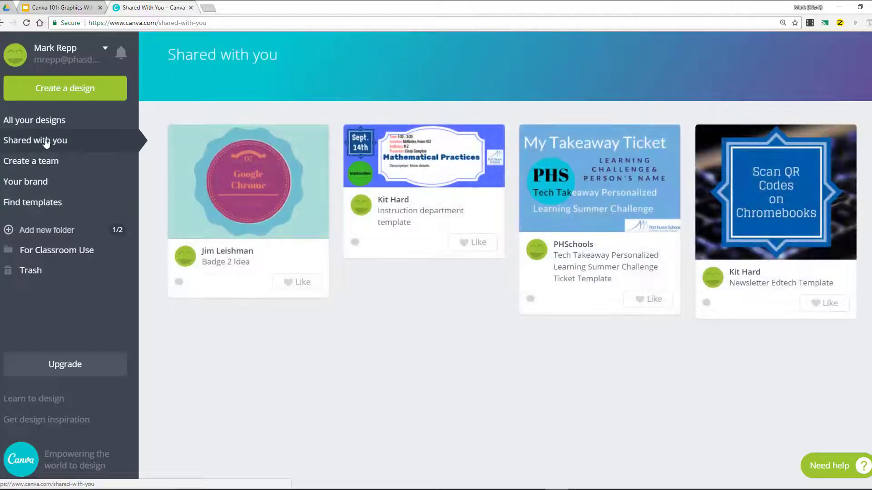
- Create a new Postcard design and apply the Happy Holidays layout to it
click(37, 91)
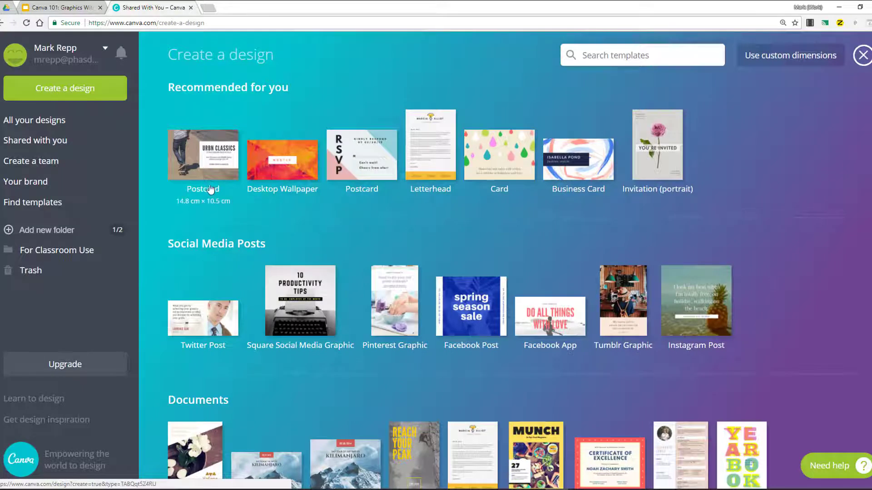
click(209, 155)
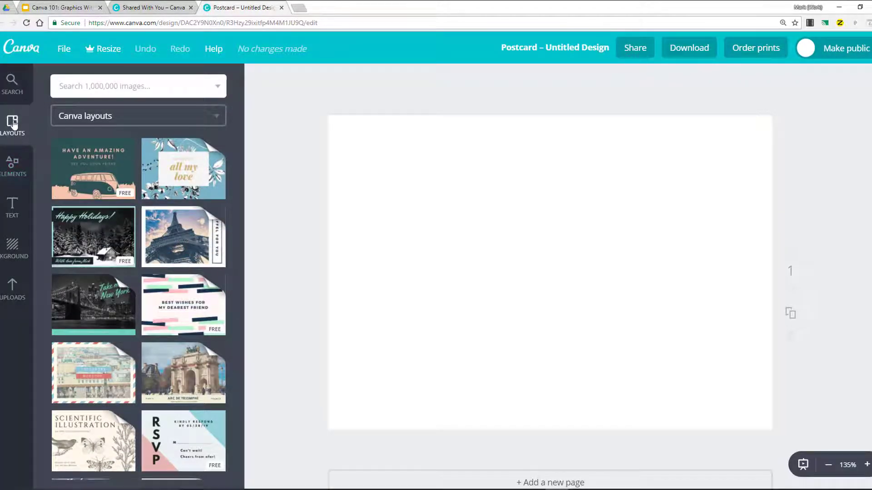
click(93, 240)
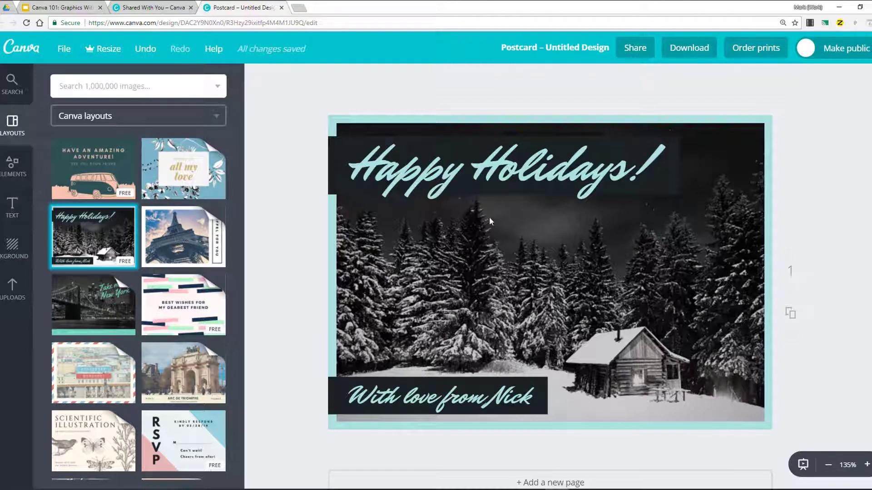
- Select the Happy Holidays title and toggle its uppercase letter case on and off
click(524, 171)
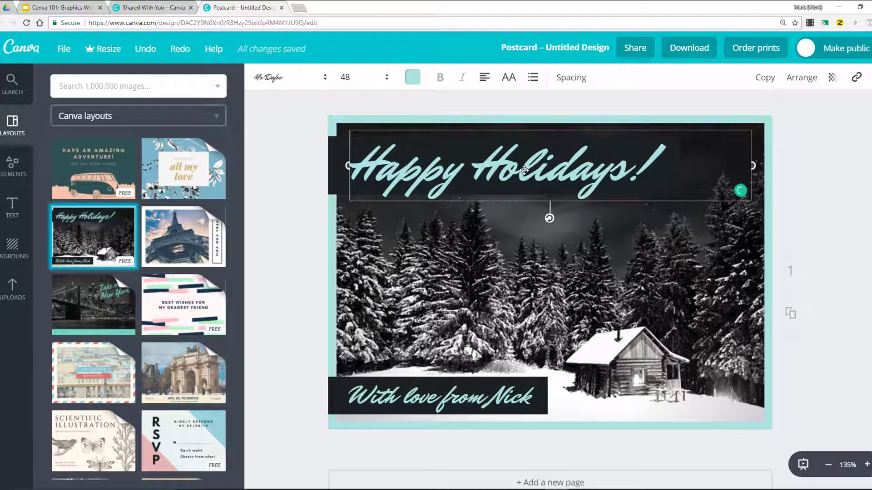
click(410, 78)
click(485, 79)
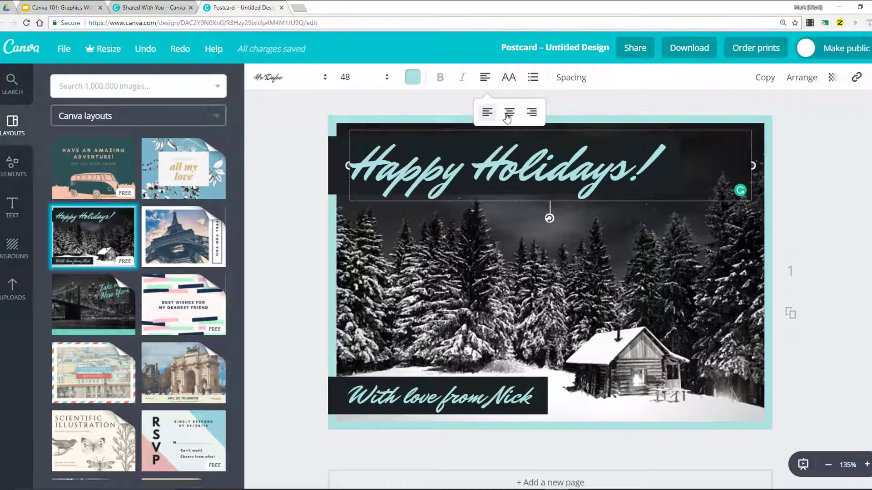
click(508, 78)
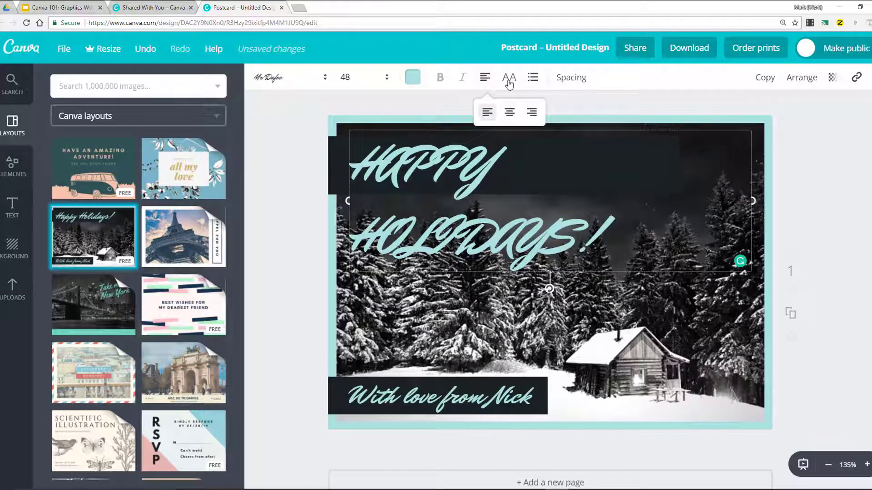
click(509, 82)
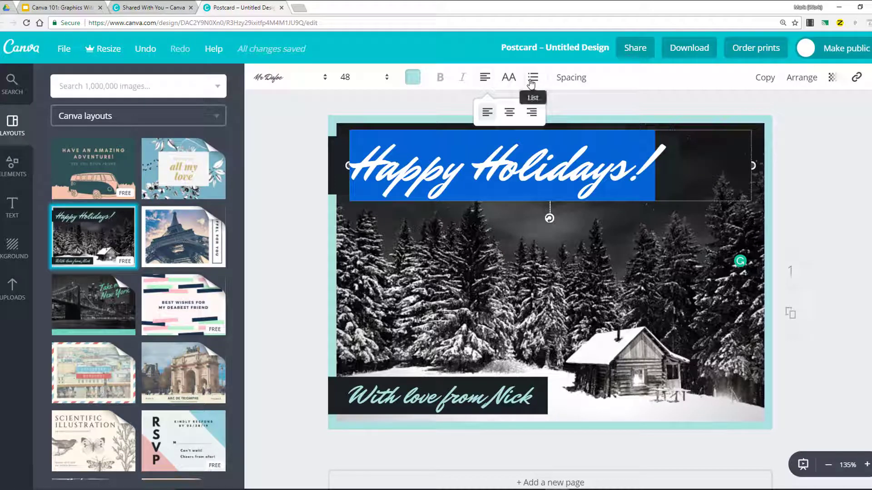
- Open the title's spacing options and undo the last change
click(574, 77)
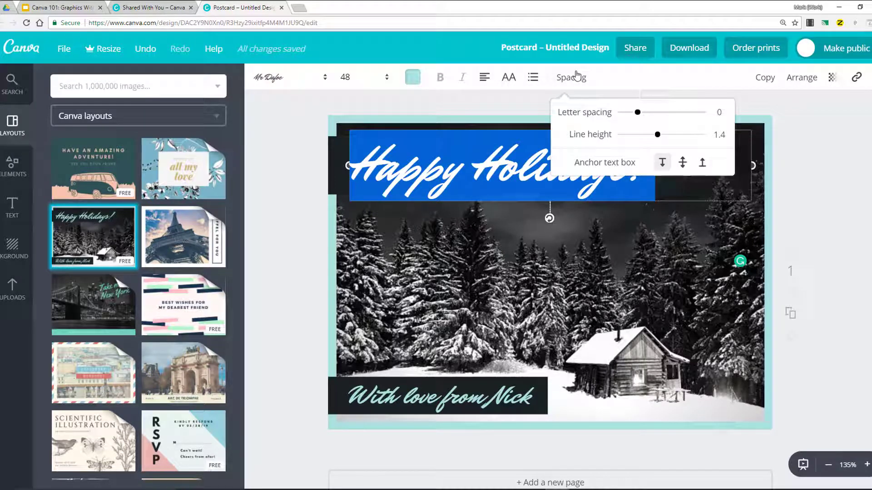
key(ctrl+z)
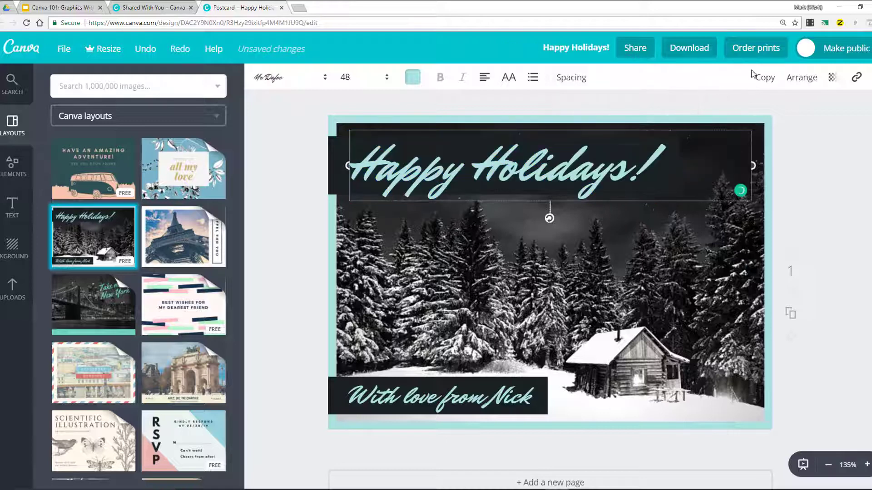
- Duplicate the Happy Holidays title and shift the copy slightly down and to the right
click(771, 81)
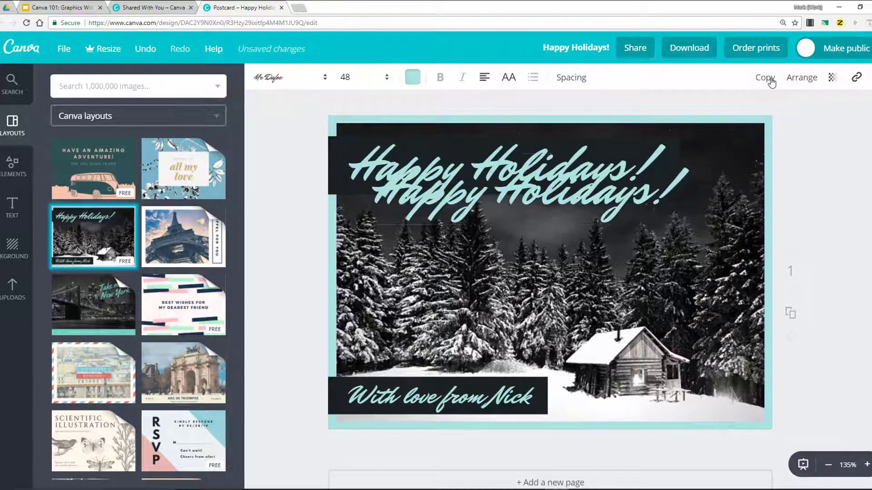
click(801, 78)
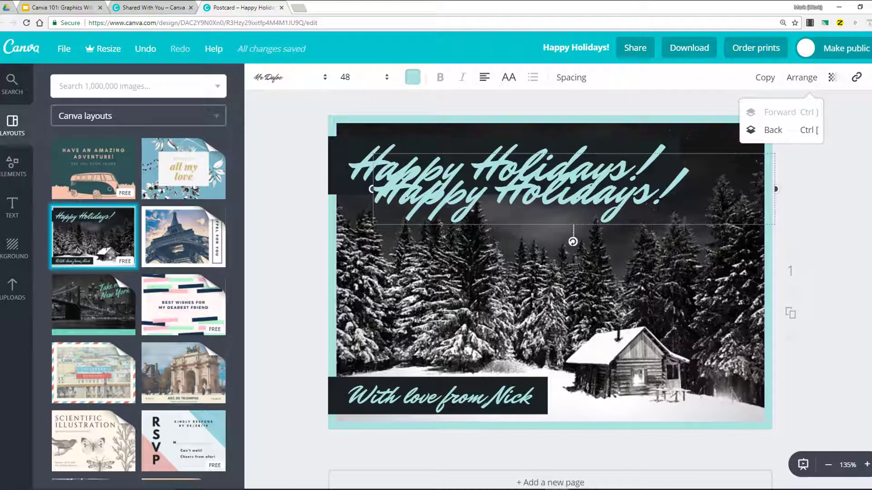
mouse_move(577, 198)
mouse_down()
mouse_move(602, 186)
mouse_move(602, 202)
mouse_move(584, 206)
mouse_up()
- Lower the duplicate title's transparency slider all the way down
click(835, 77)
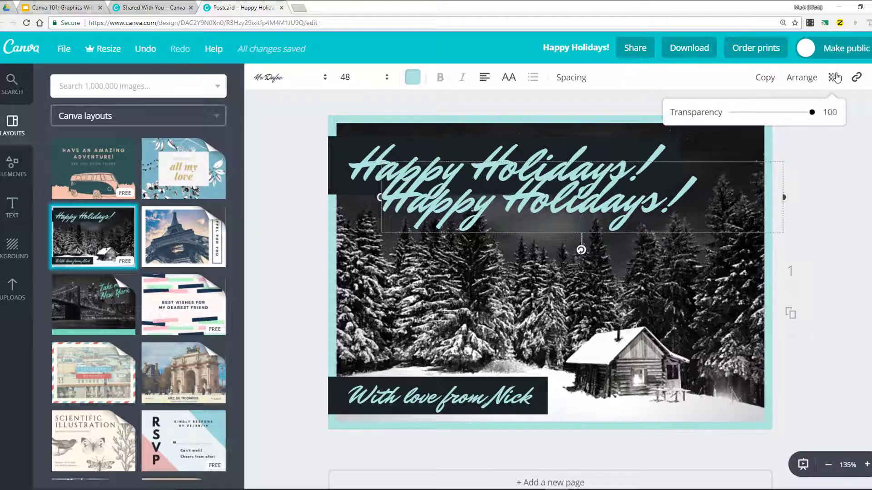
drag(812, 113, 719, 116)
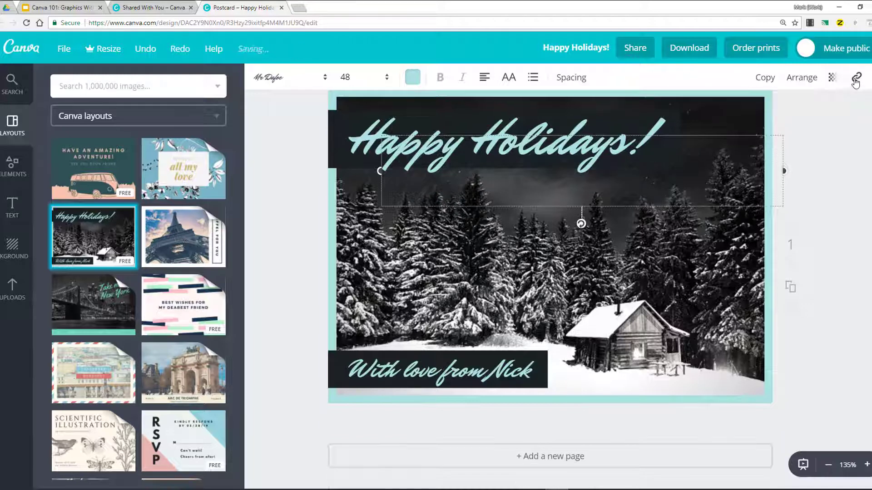
click(854, 78)
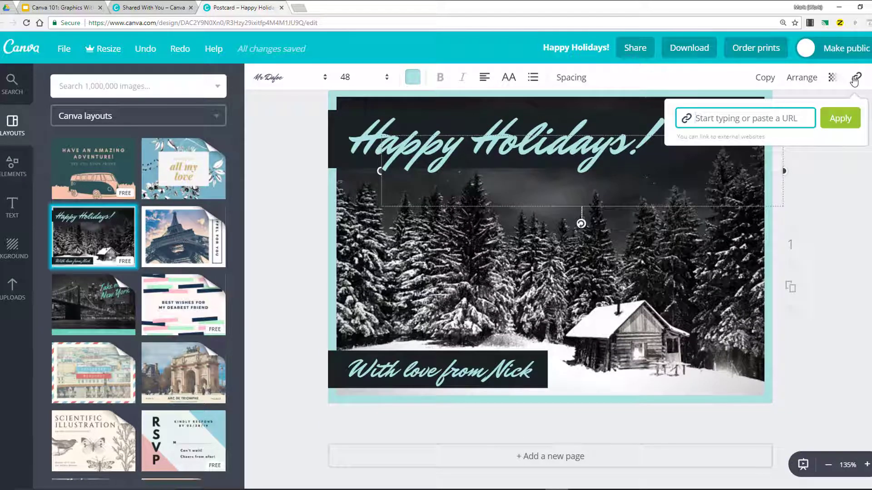
text(h)
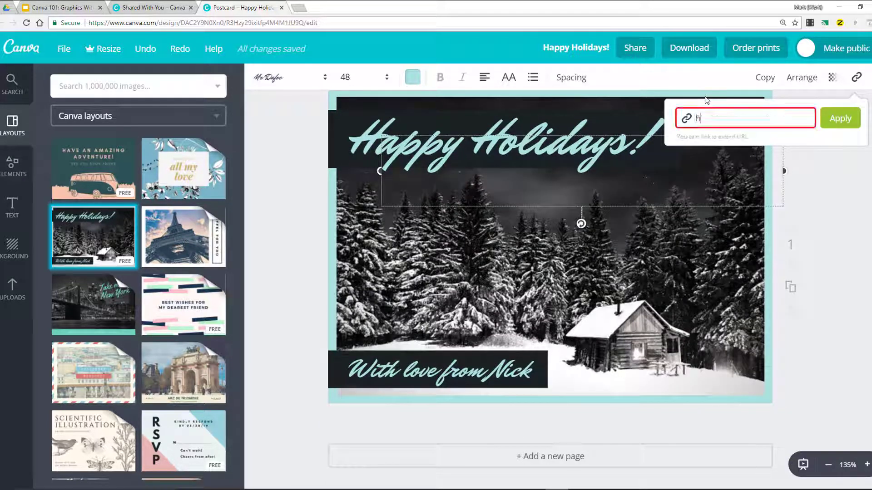
text(ttps://www.)
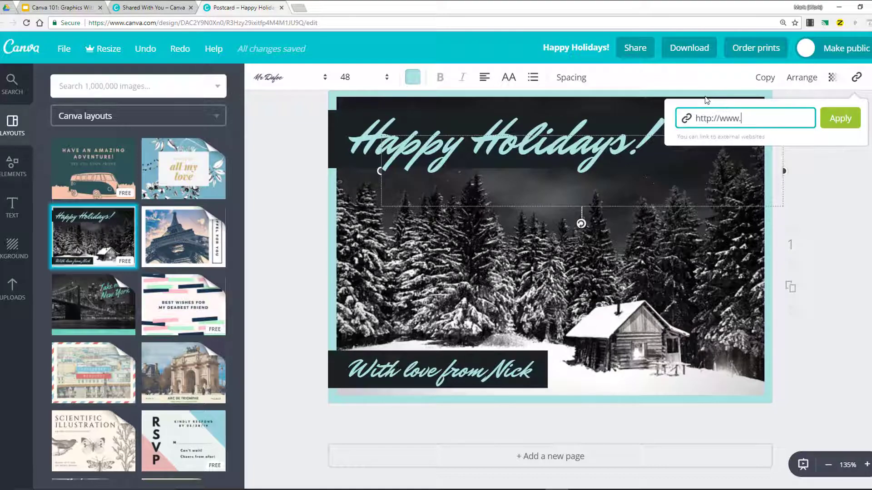
key(Return)
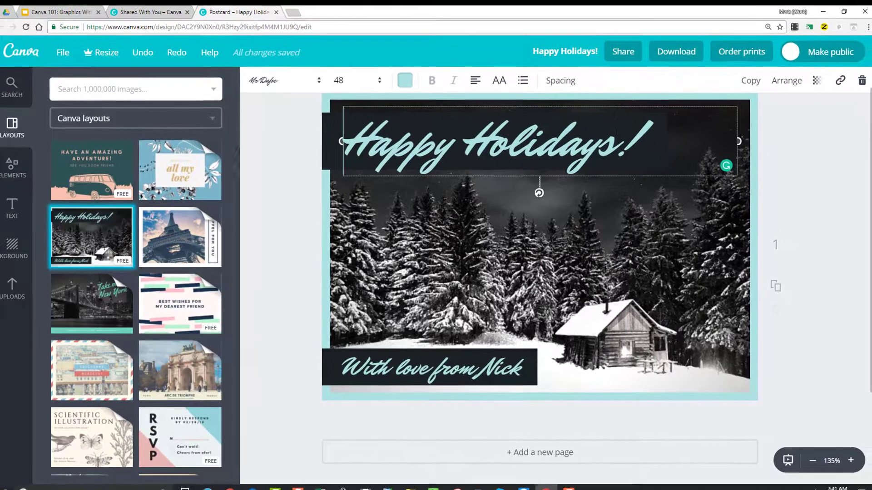
click(868, 79)
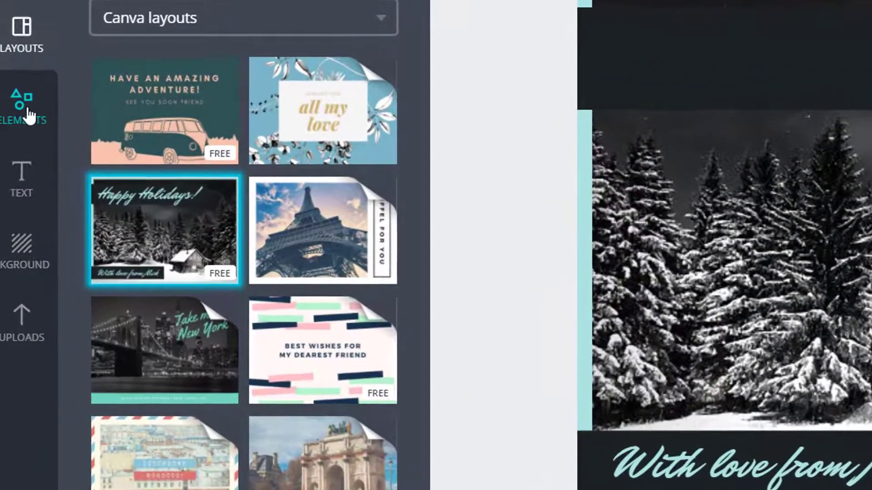
- Add a two-photo frame layout from the Elements frames to the postcard
click(29, 116)
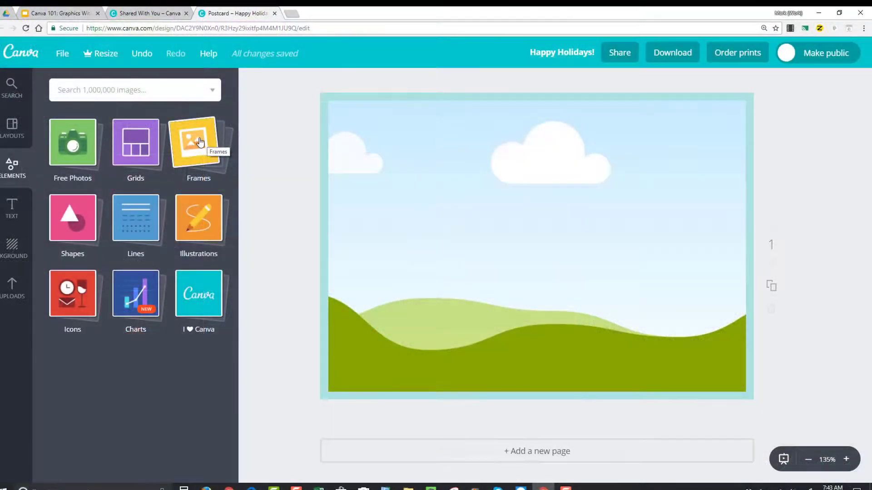
click(200, 143)
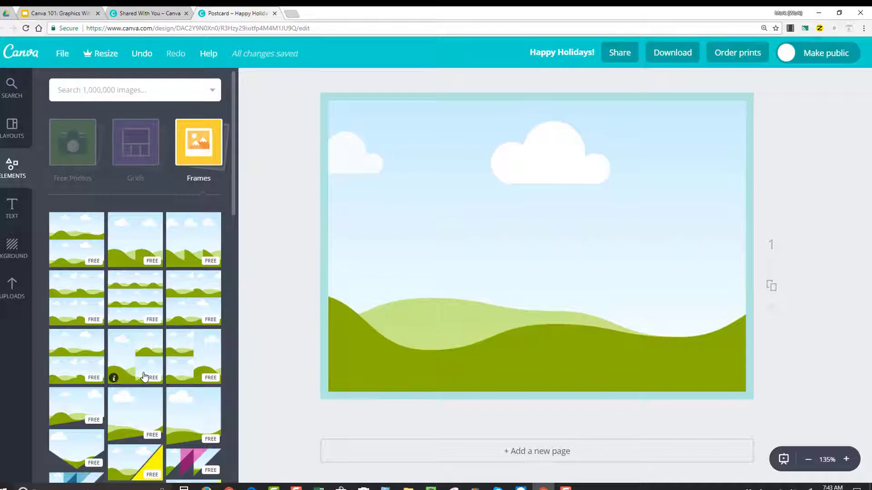
click(198, 315)
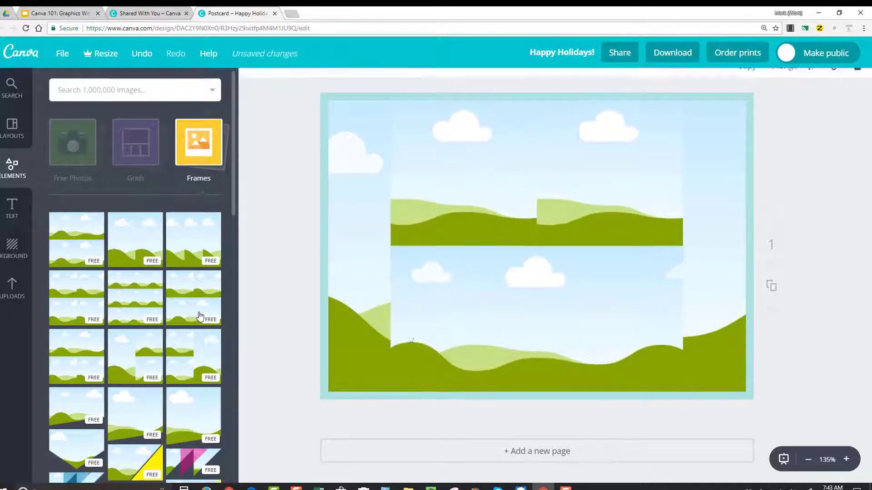
click(10, 293)
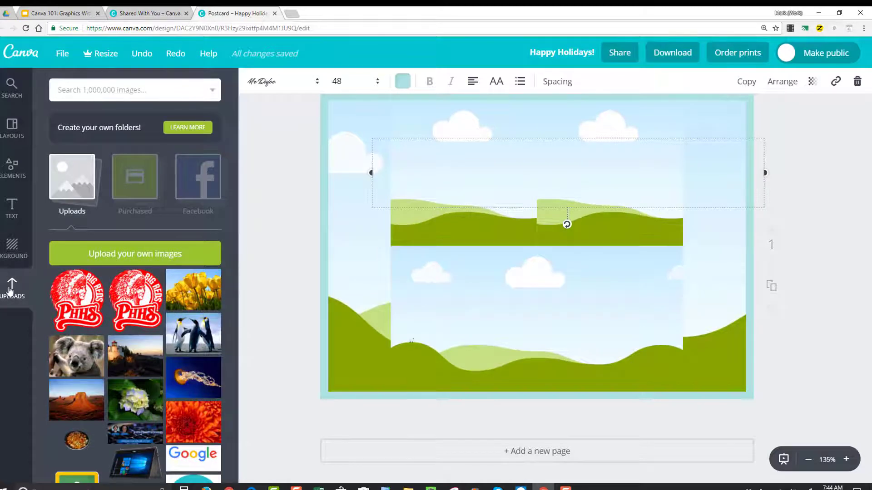
scroll(159, 334, down, 5)
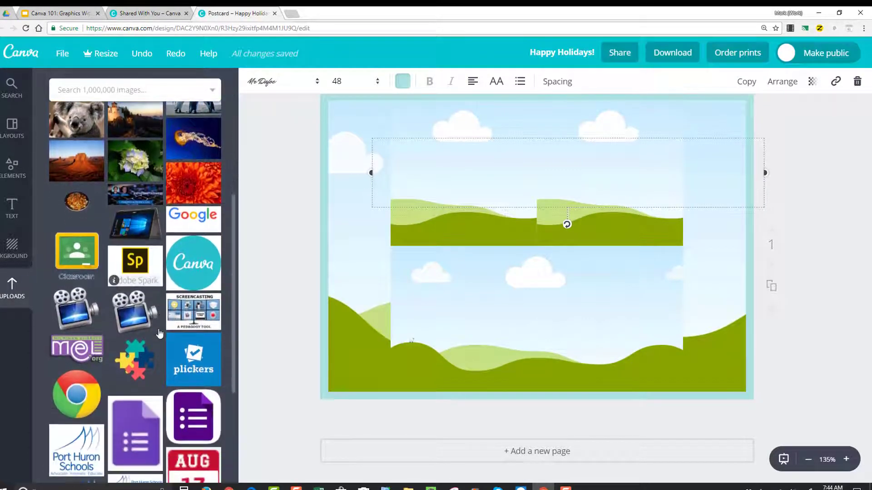
scroll(160, 334, up, 1)
drag(193, 136, 514, 147)
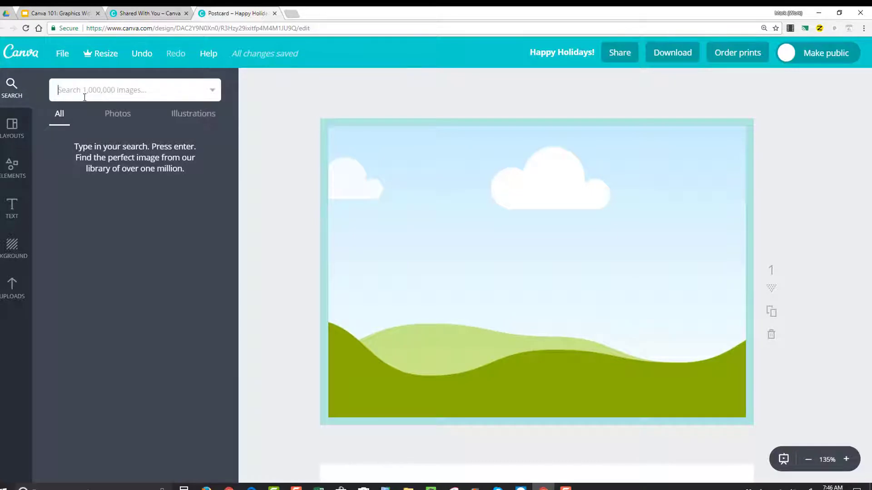
- Delete the postcard's background element
click(398, 147)
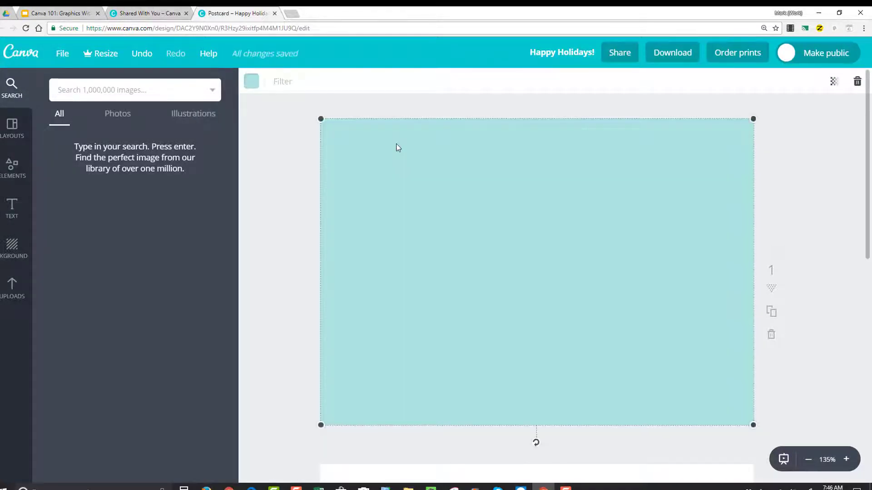
key(Delete)
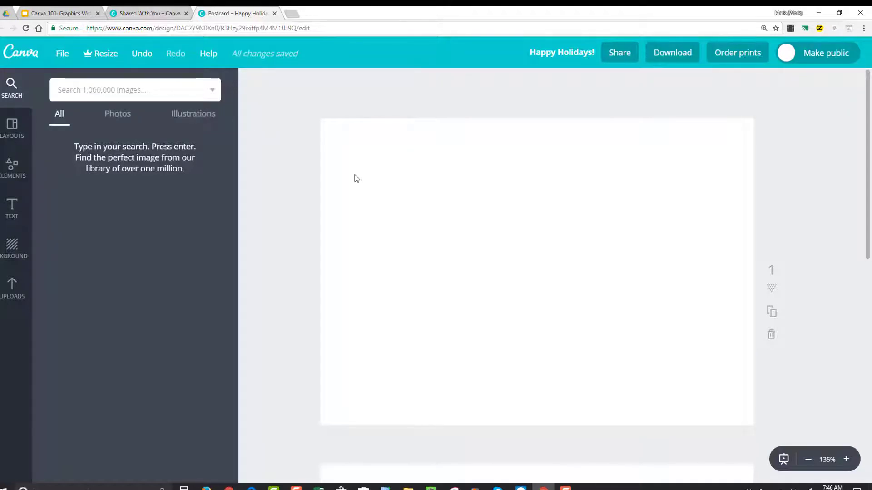
- Add a three-photo frame with two top cells and one bottom cell to the page and position it
click(6, 179)
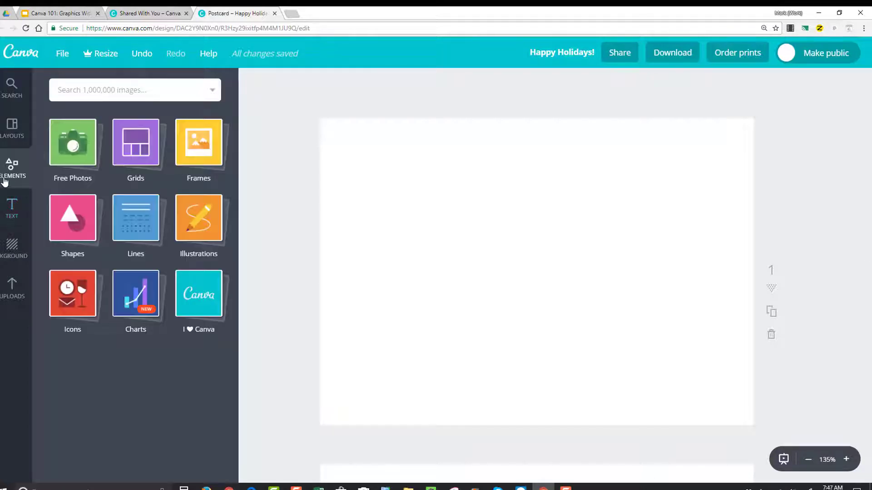
click(201, 142)
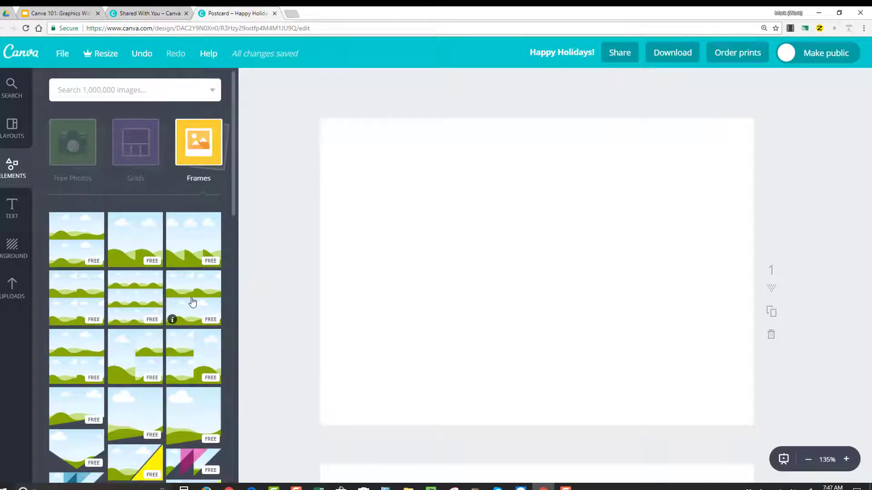
click(193, 301)
drag(435, 220, 364, 220)
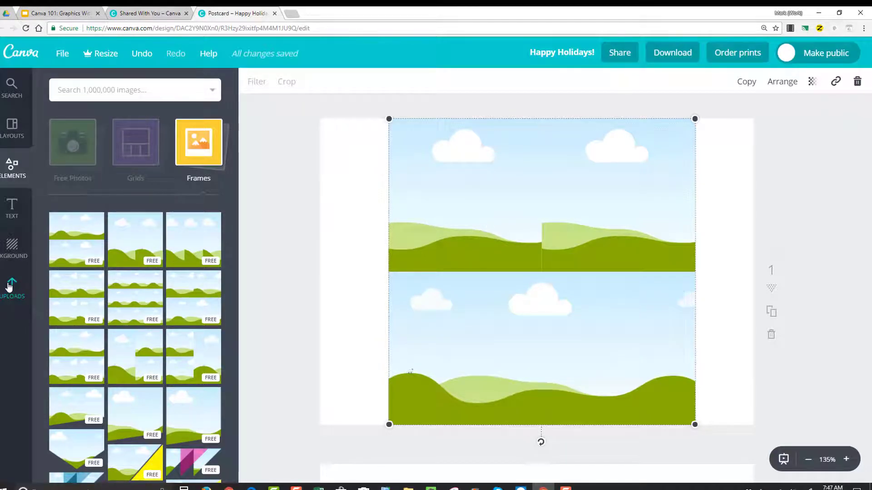
- Fill the frame's cells with the uploaded penguins, jellyfish and orange flower photos
click(9, 286)
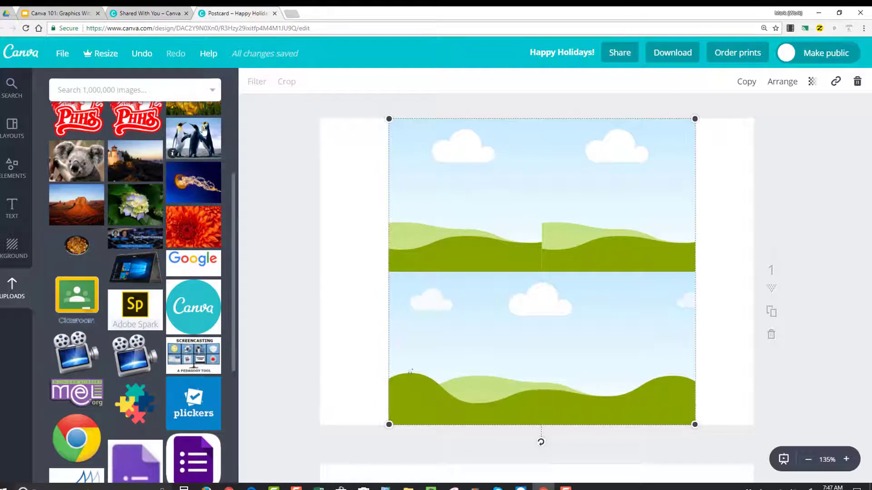
click(194, 133)
drag(391, 152, 414, 169)
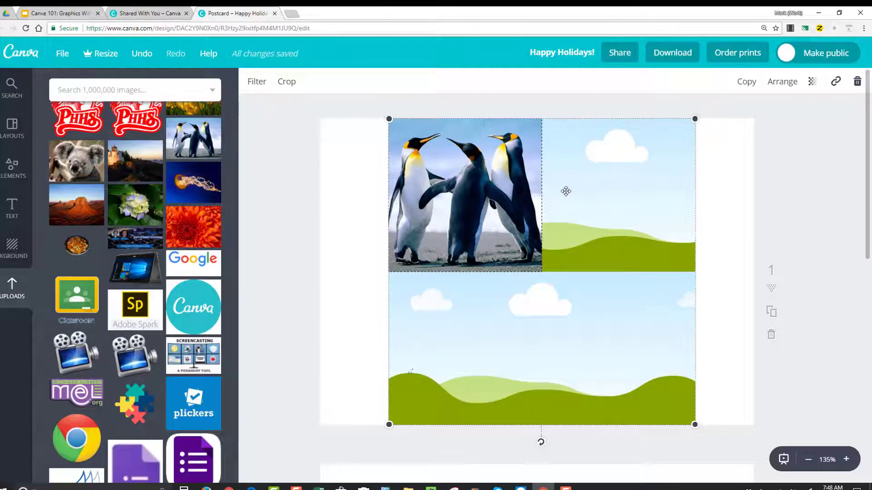
drag(192, 182, 547, 292)
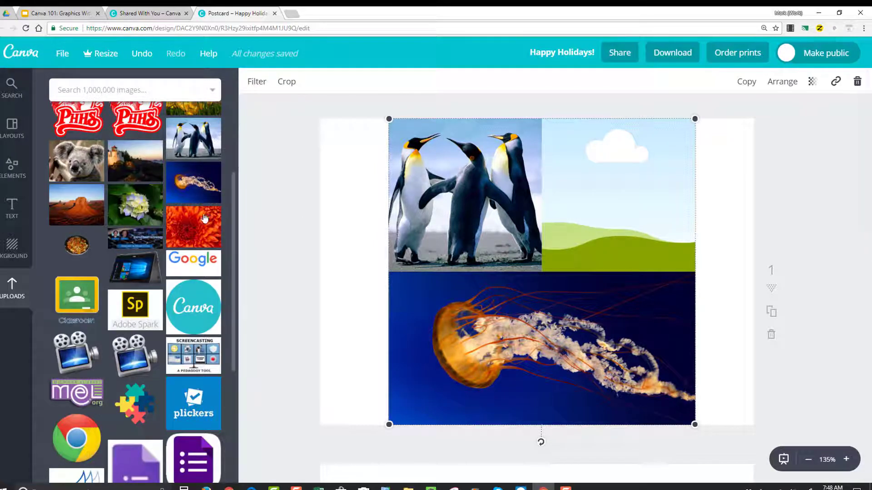
drag(193, 227, 584, 204)
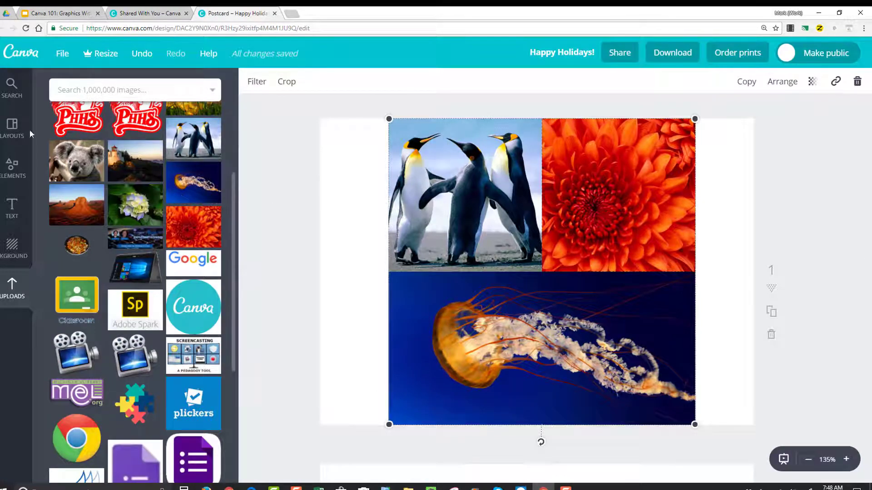
- Move the photo page down one position, then back up to first
click(11, 166)
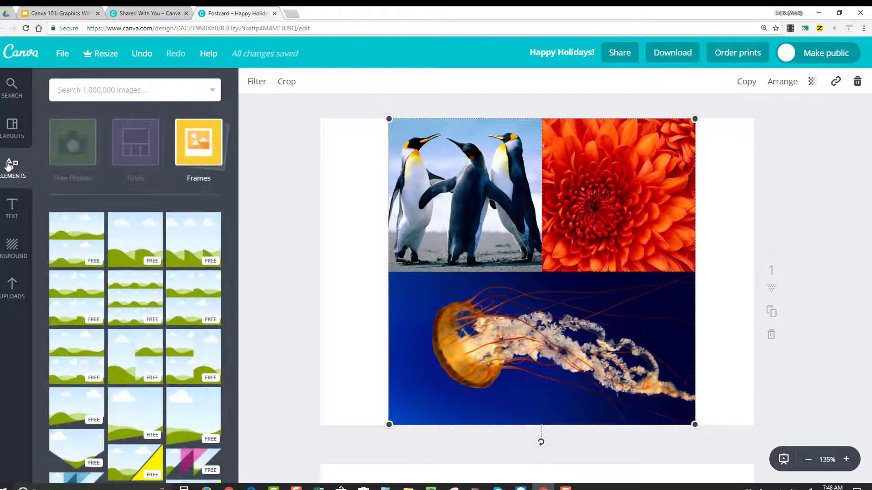
click(199, 154)
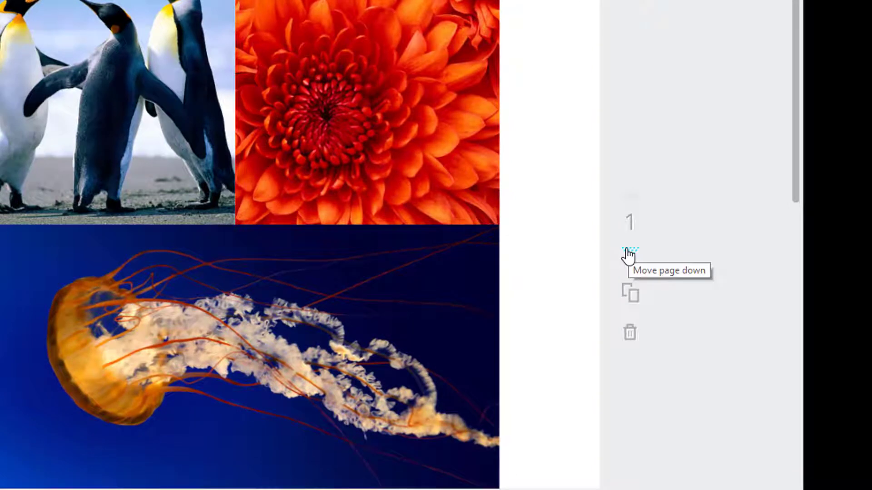
click(629, 254)
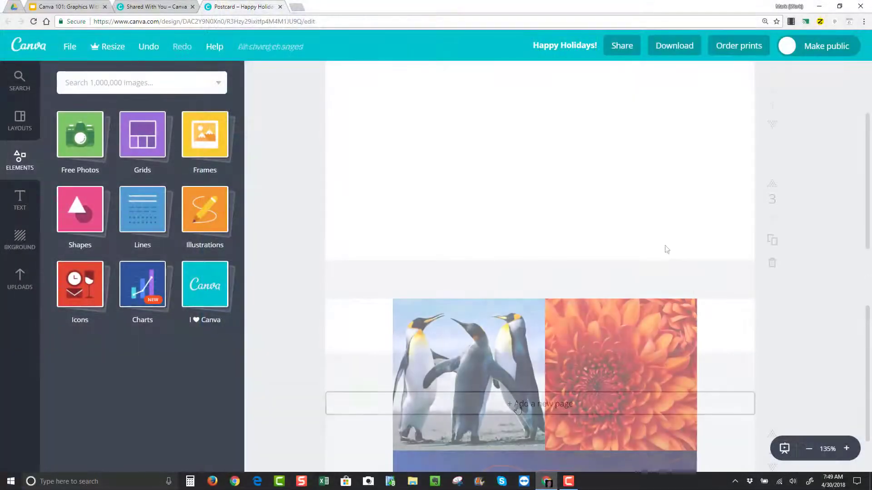
scroll(657, 246, up, 3)
scroll(657, 247, down, 5)
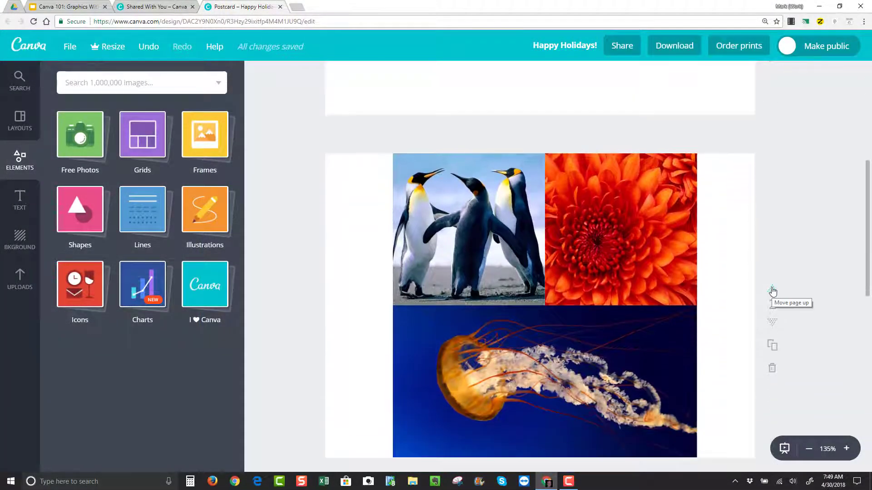
click(773, 291)
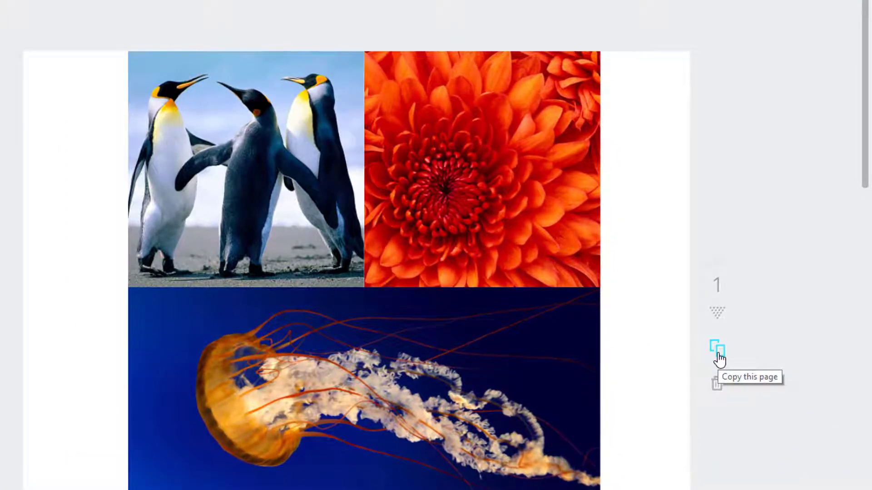
- Duplicate the photo page, then delete the copy
click(719, 354)
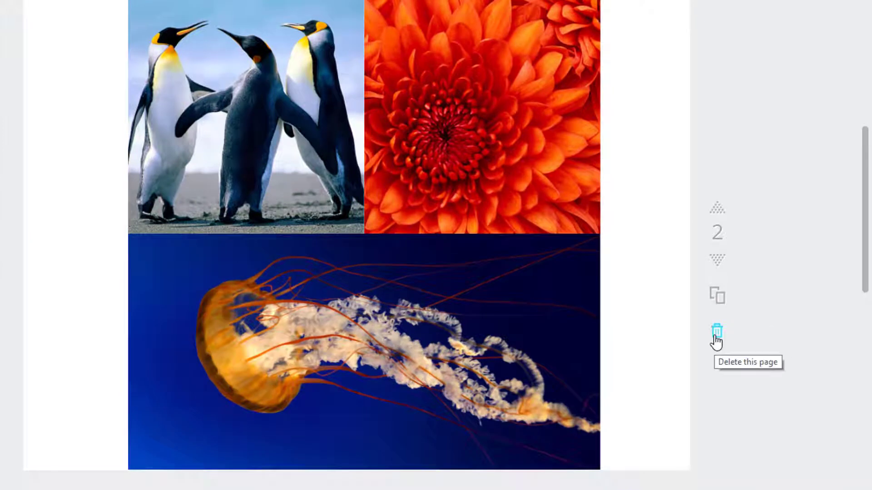
click(716, 334)
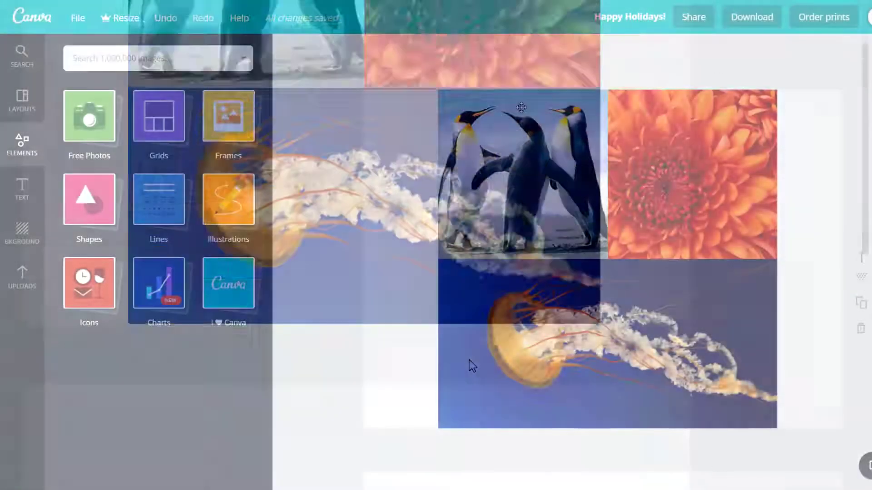
scroll(521, 107, down, 8)
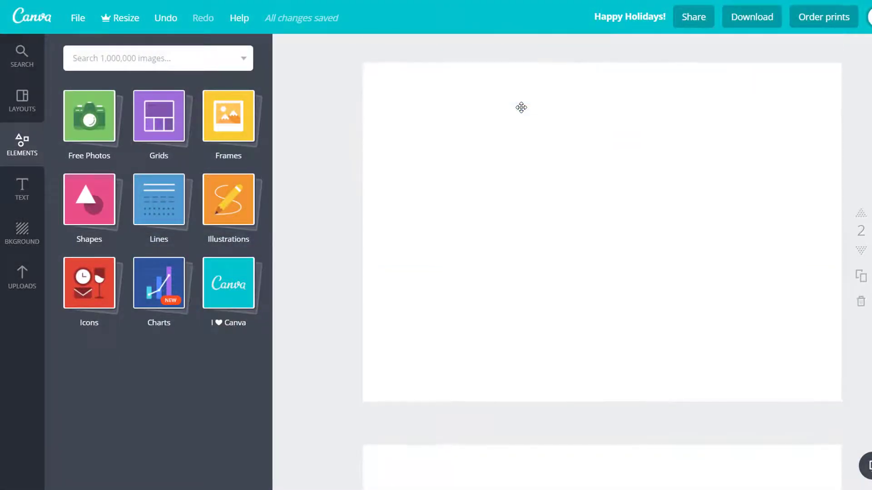
- Add a three-row grid to the second page
click(153, 118)
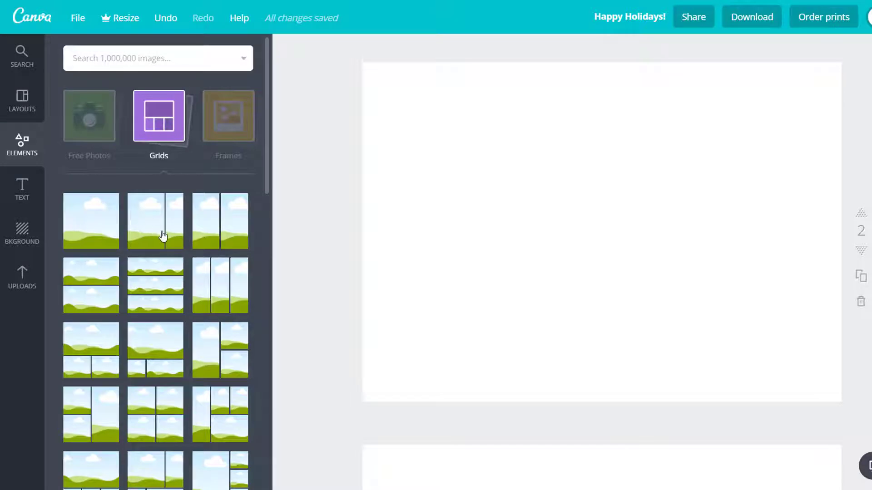
click(151, 285)
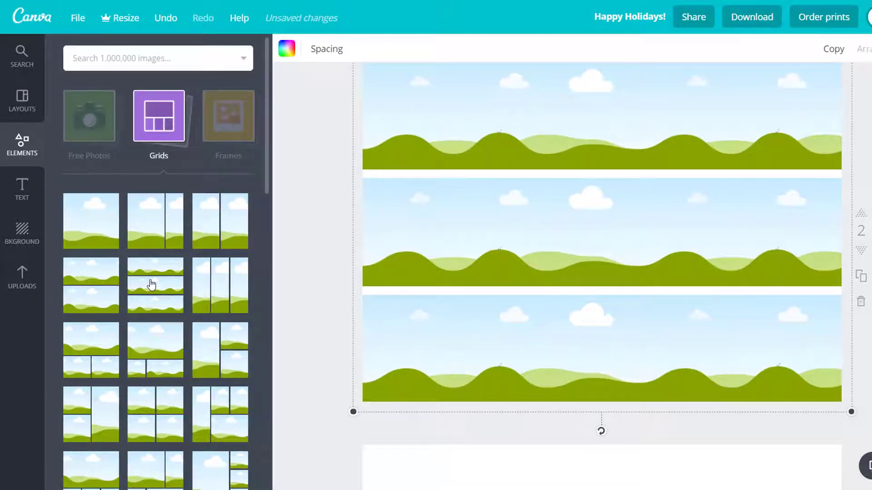
- Search the image library for school and browse the results
click(114, 59)
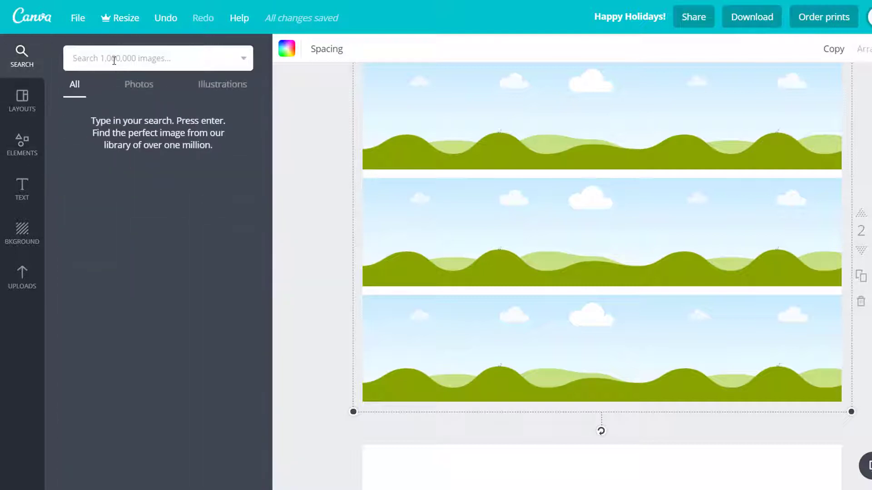
click(23, 278)
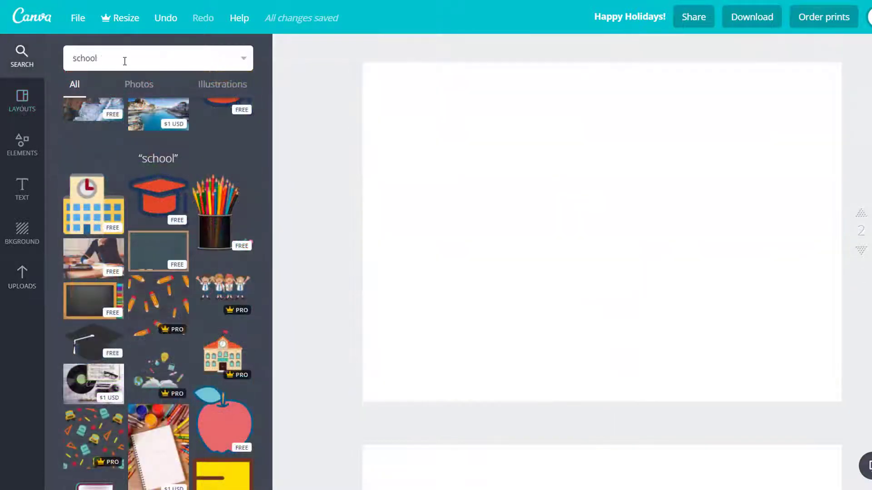
double_click(125, 60)
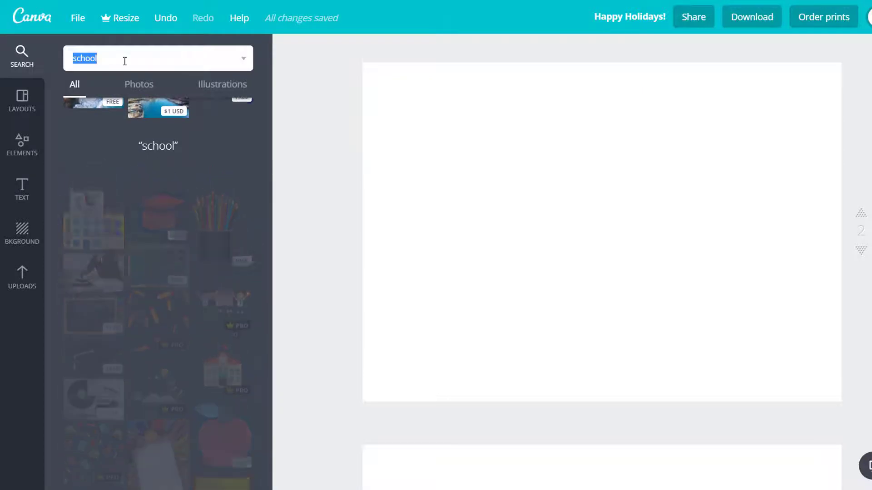
click(102, 53)
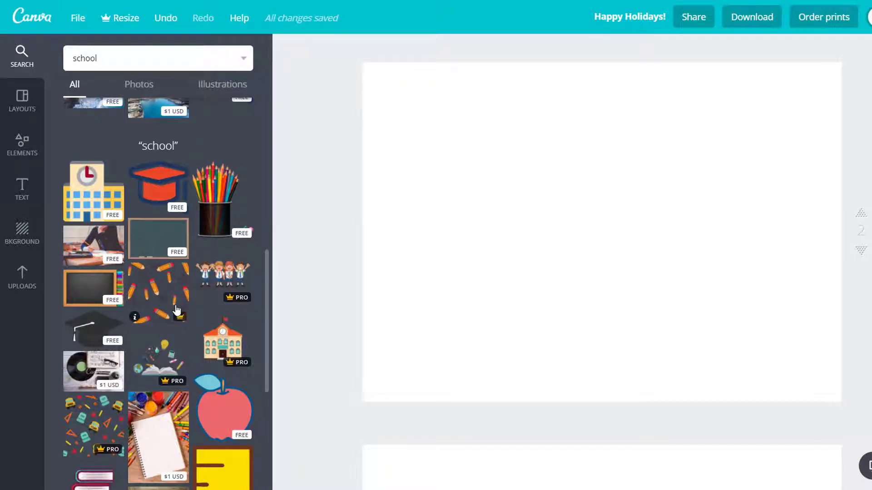
scroll(177, 310, down, 6)
scroll(177, 310, down, 4)
scroll(177, 310, up, 10)
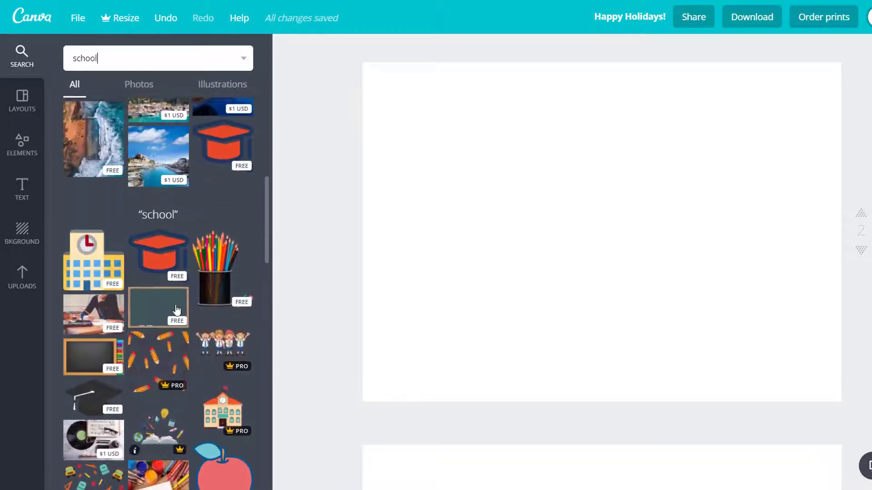
scroll(177, 310, up, 1)
scroll(177, 311, down, 2)
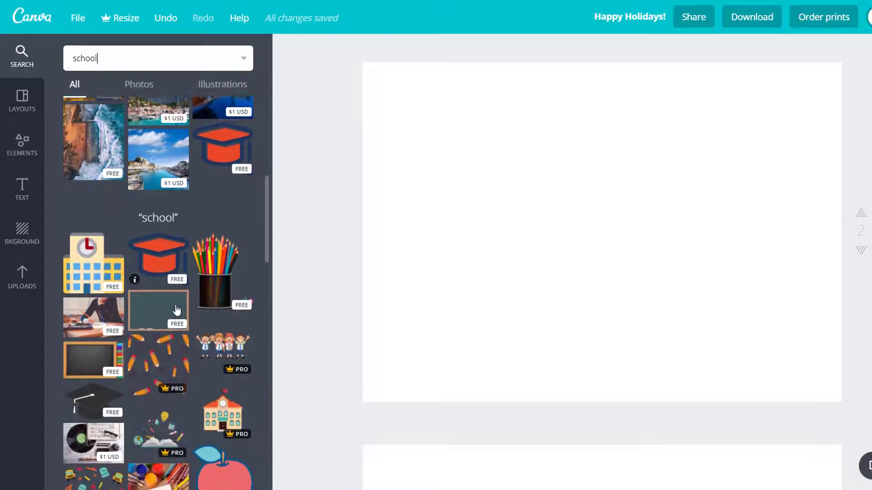
- Browse the free photos in the elements library
click(18, 149)
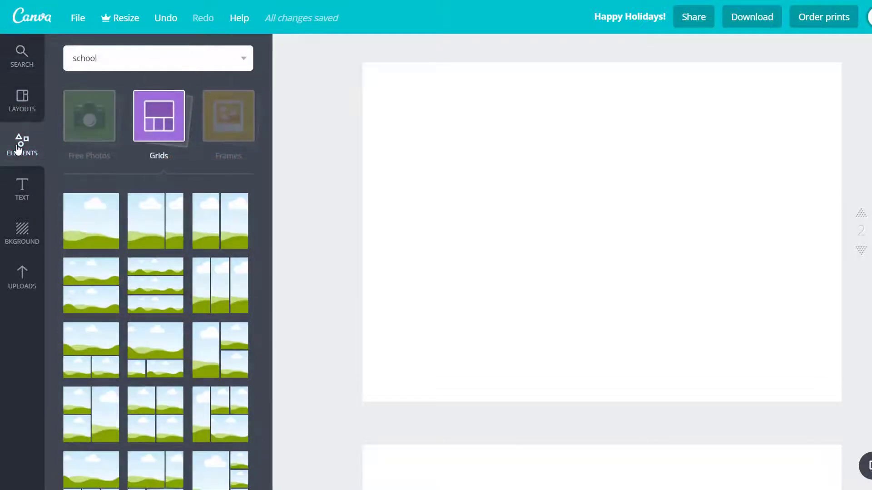
click(97, 130)
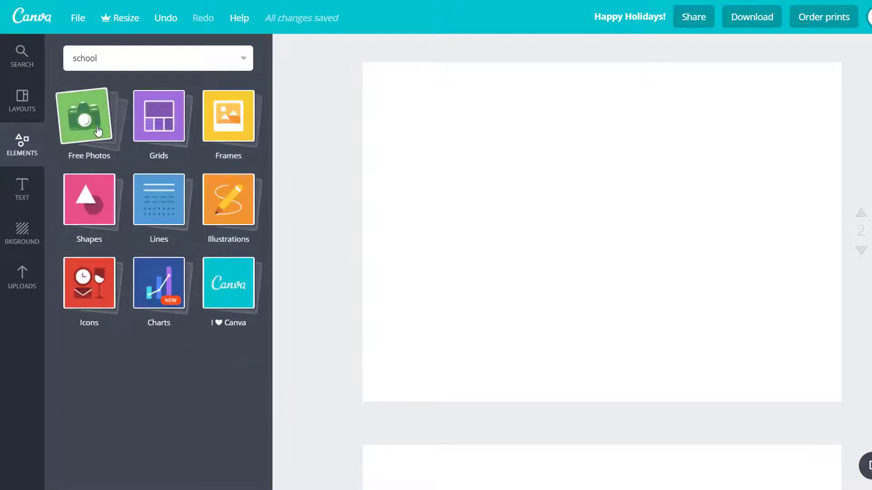
click(97, 130)
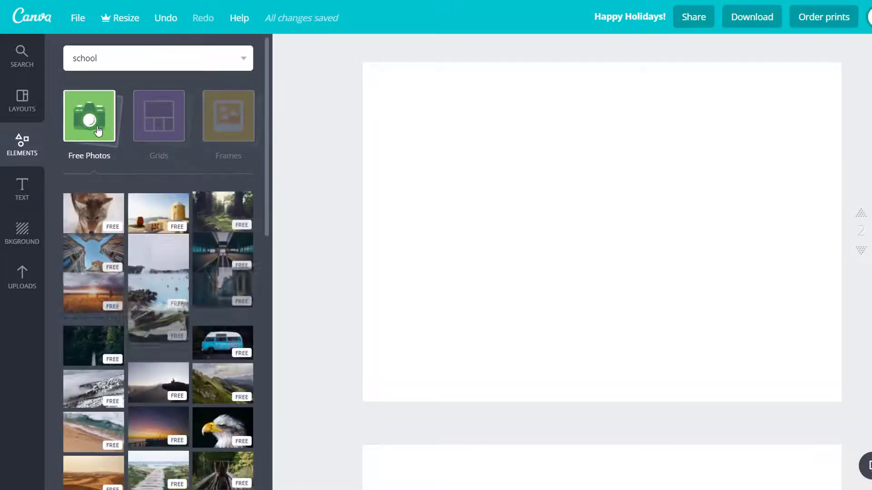
scroll(174, 295, down, 10)
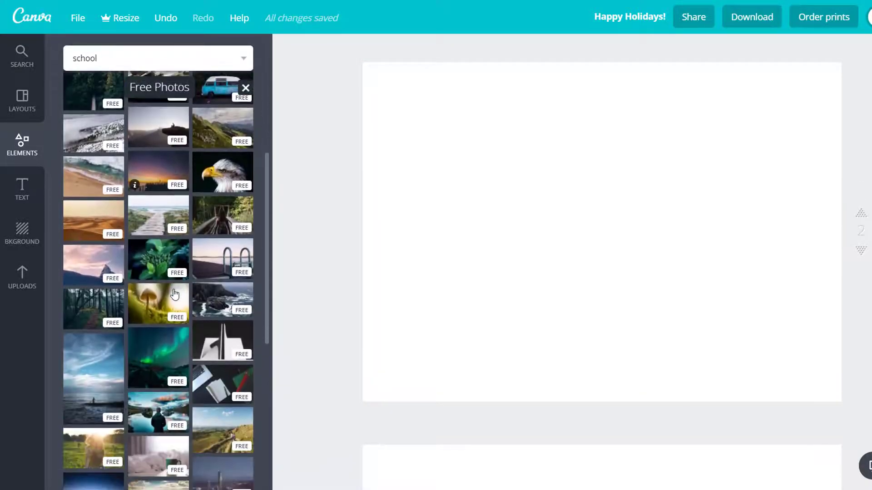
scroll(175, 294, down, 5)
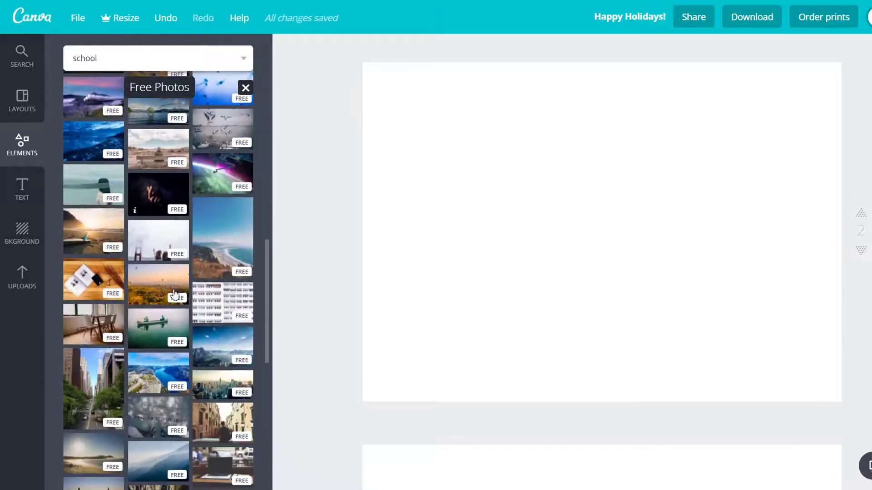
scroll(174, 294, down, 5)
- Browse the text heading and preset styles
click(20, 169)
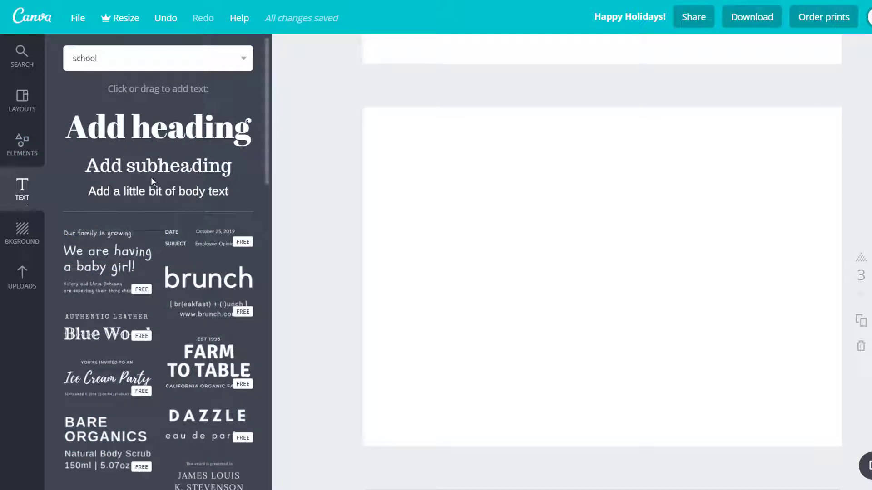
scroll(151, 178, down, 4)
scroll(153, 183, down, 12)
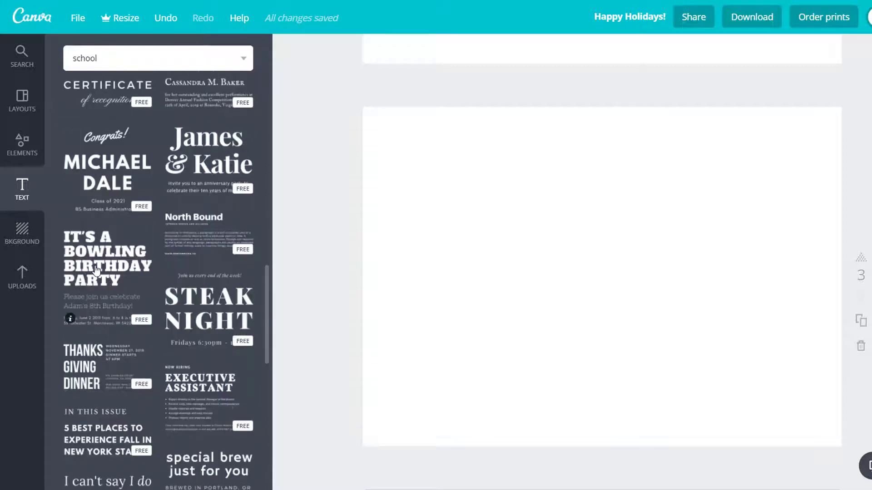
- Add the 'It's a bowling birthday party' text template to the third page and colour its heading blue
click(97, 269)
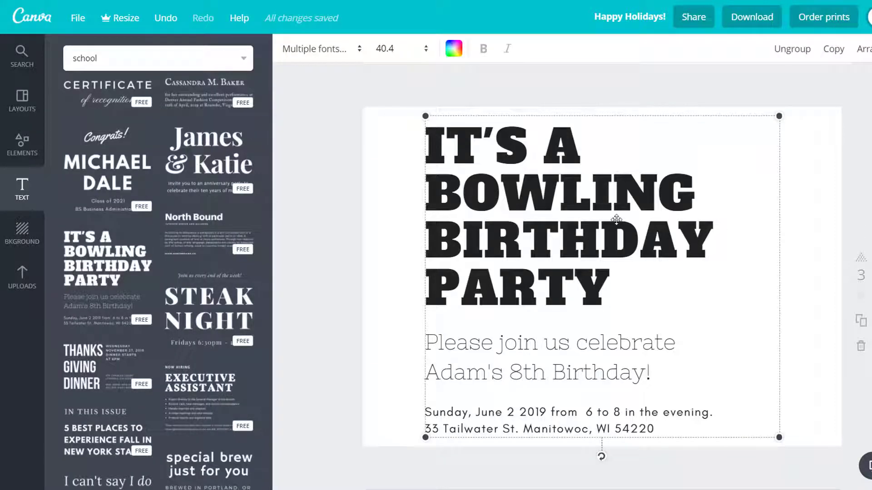
click(479, 212)
drag(611, 293, 414, 127)
click(318, 48)
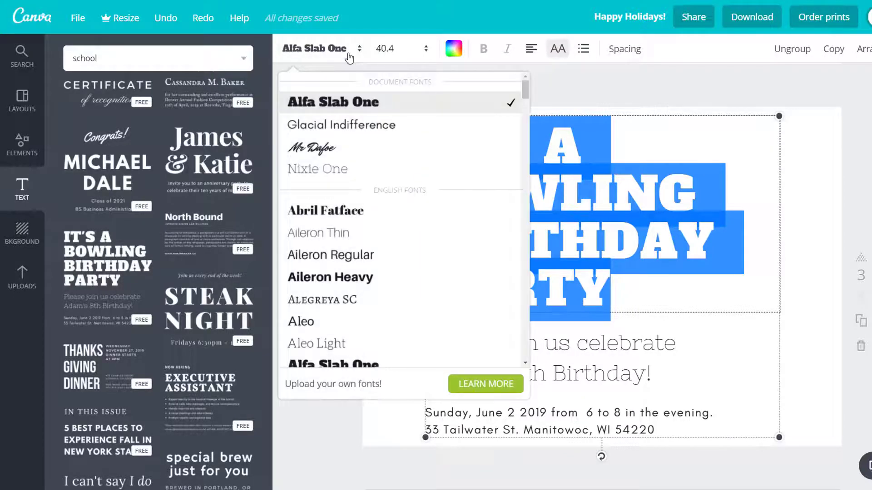
click(396, 55)
click(452, 50)
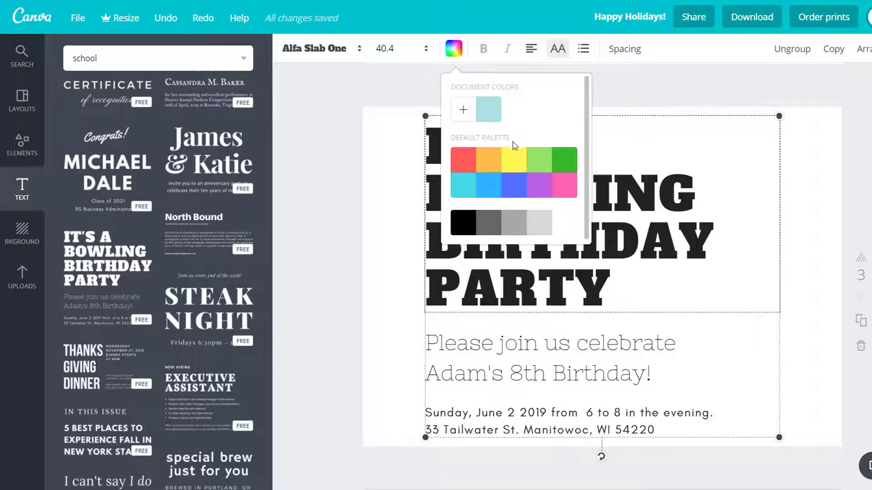
click(512, 197)
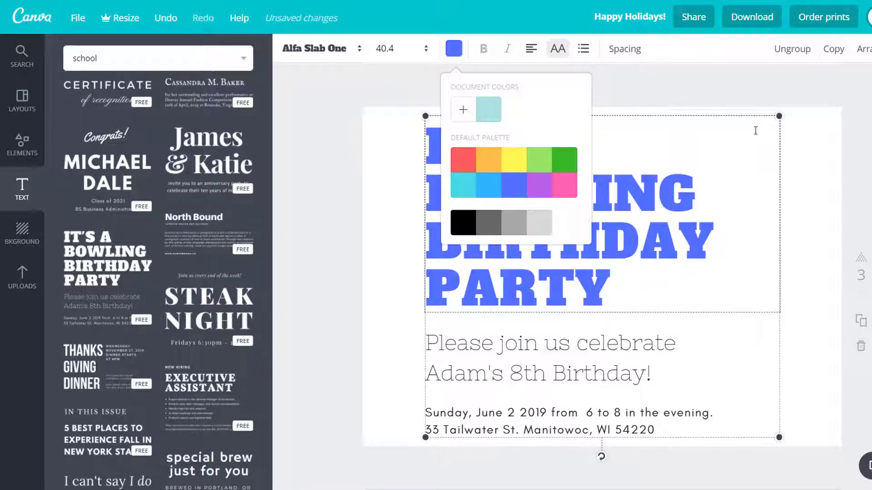
- Change the invitation line's font to Aileron Heavy and align it to the left
click(586, 374)
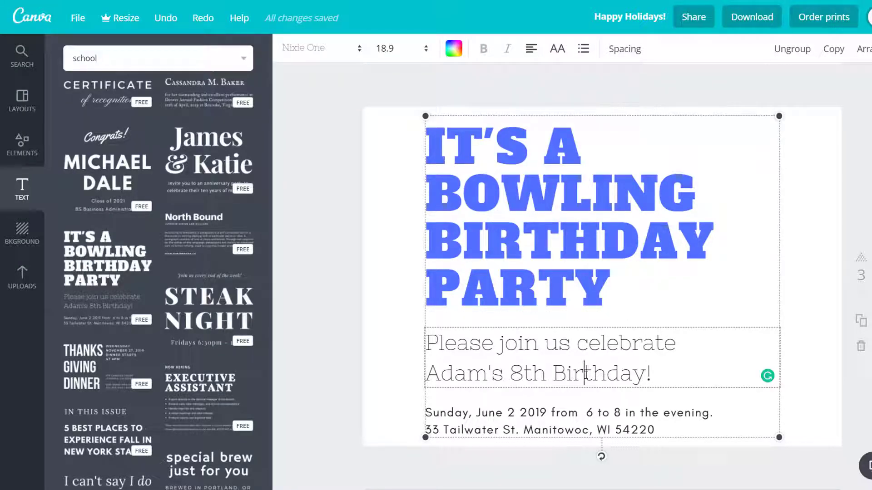
double_click(586, 374)
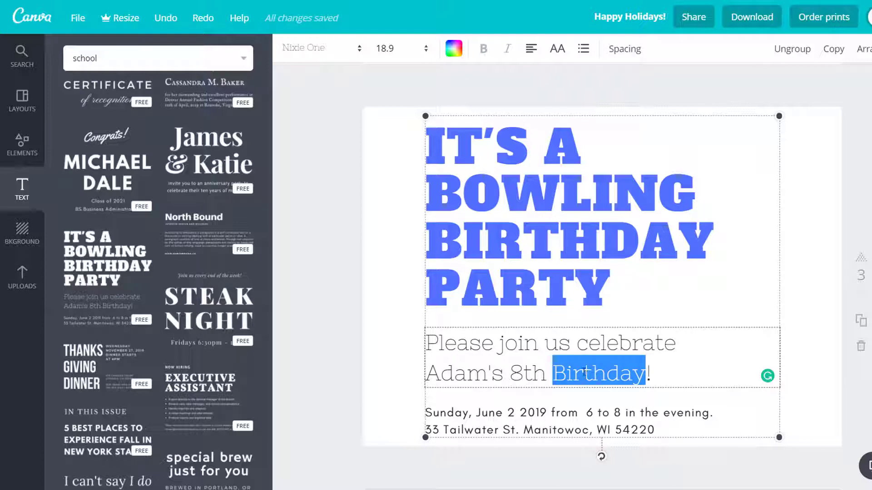
double_click(617, 343)
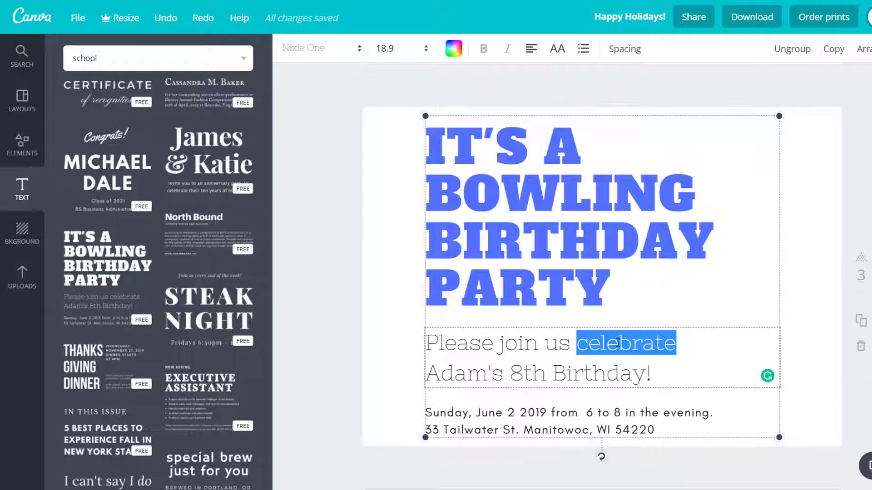
double_click(450, 348)
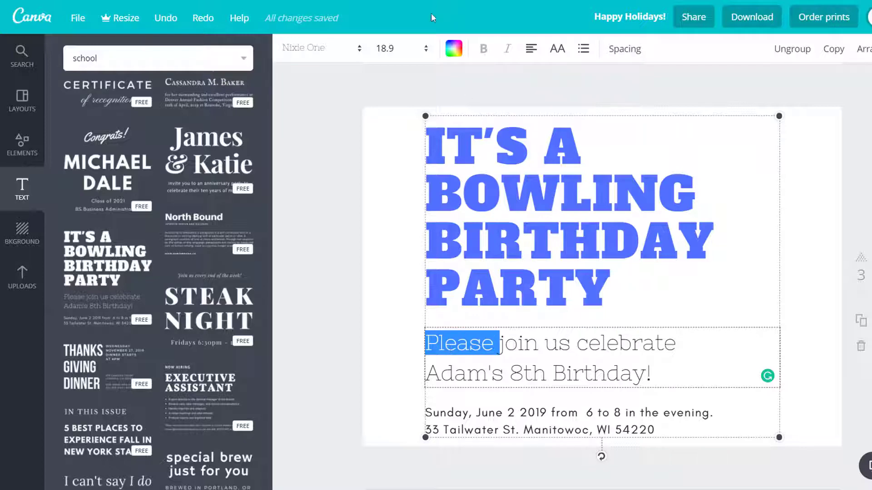
click(320, 49)
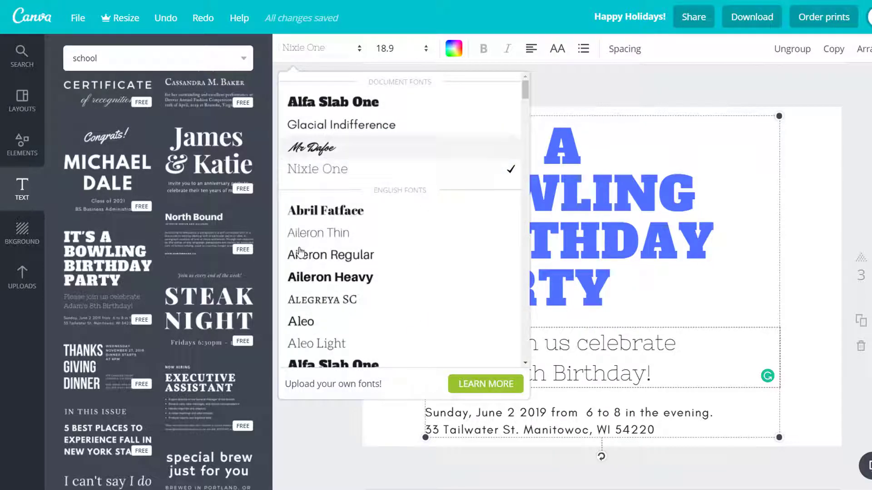
click(313, 277)
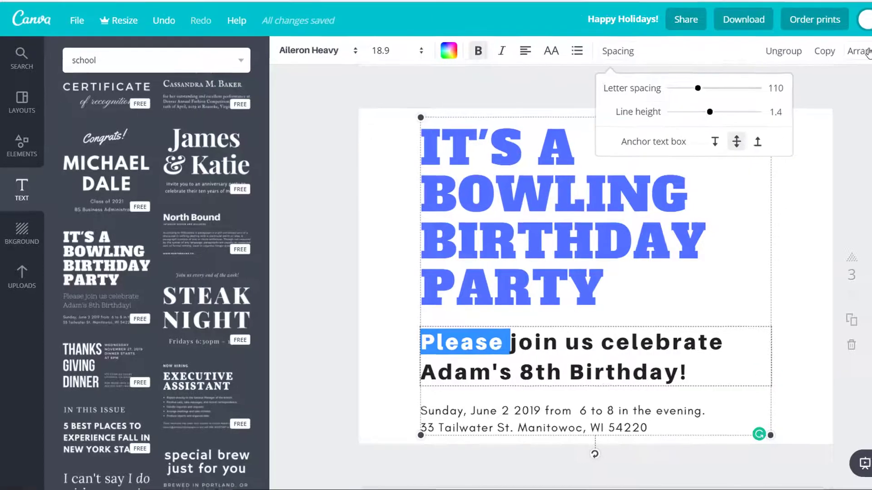
click(816, 61)
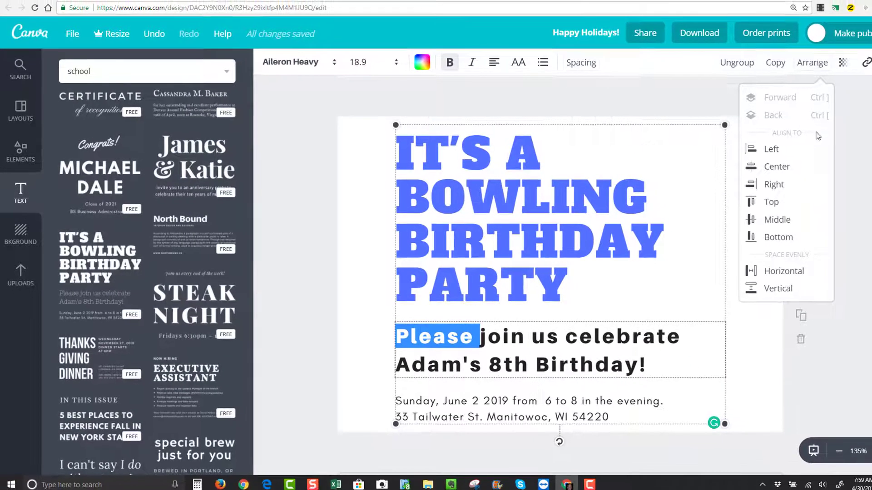
click(772, 150)
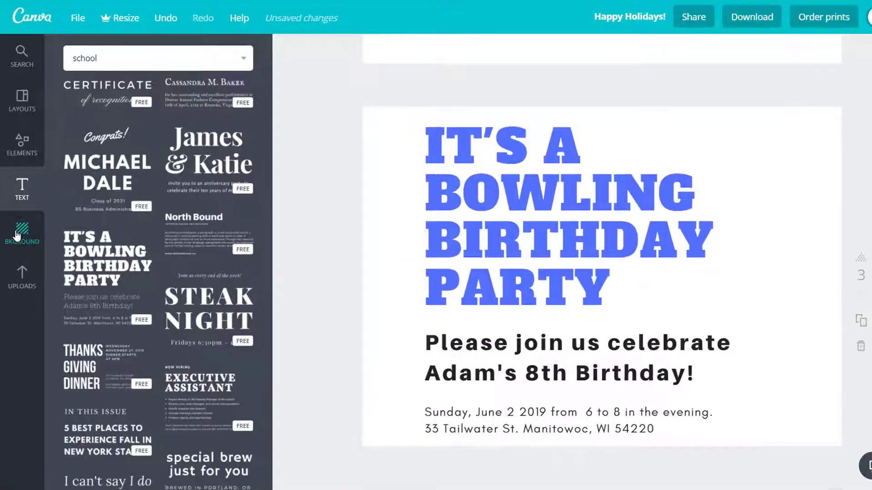
- Try several palette background colours on the page and undo them all
click(20, 232)
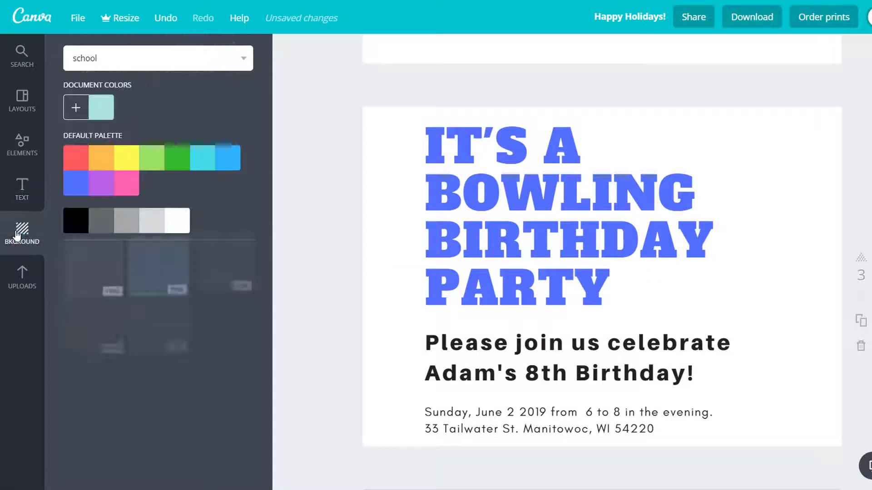
click(78, 158)
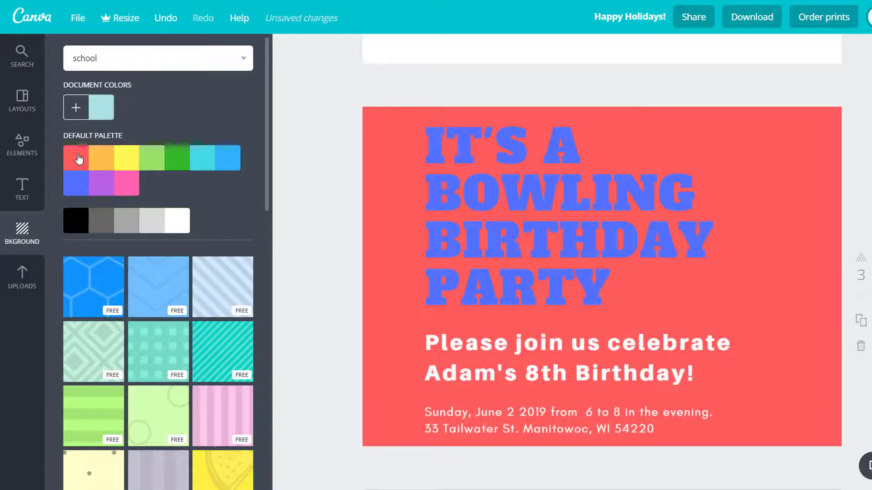
click(133, 157)
click(230, 169)
click(103, 183)
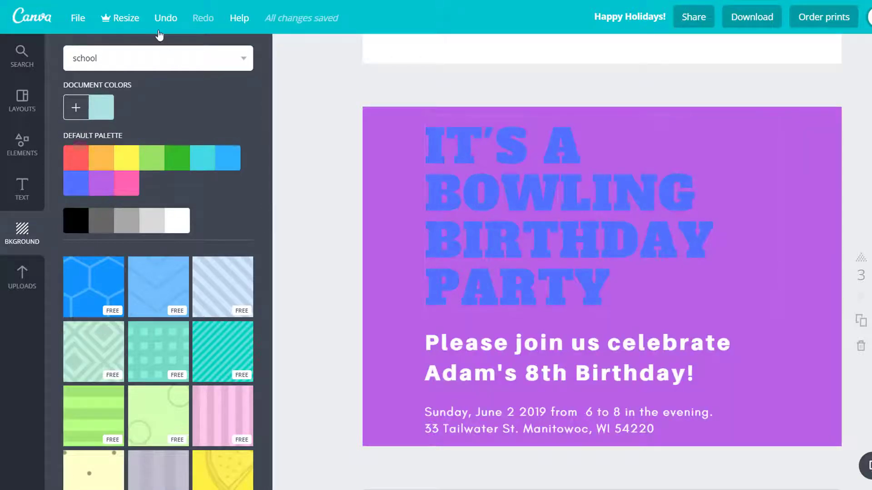
click(166, 17)
click(166, 17)
click(166, 18)
click(166, 17)
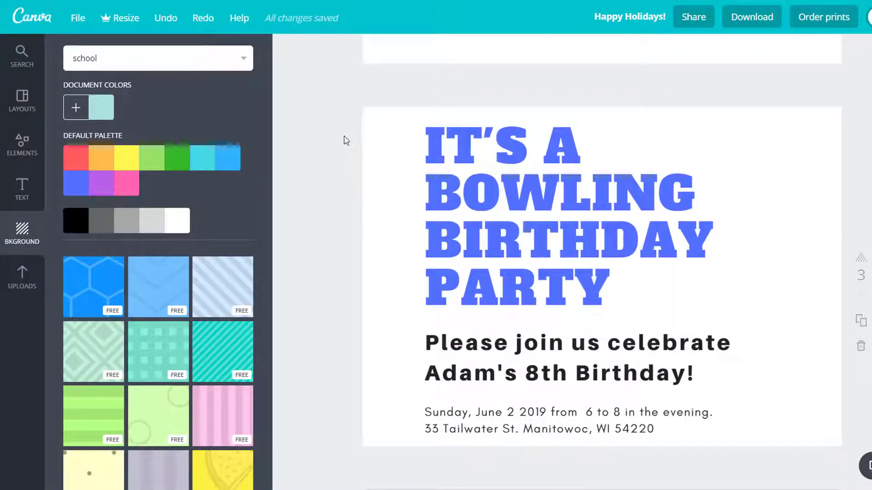
- Set the page background to a custom red colour
click(126, 155)
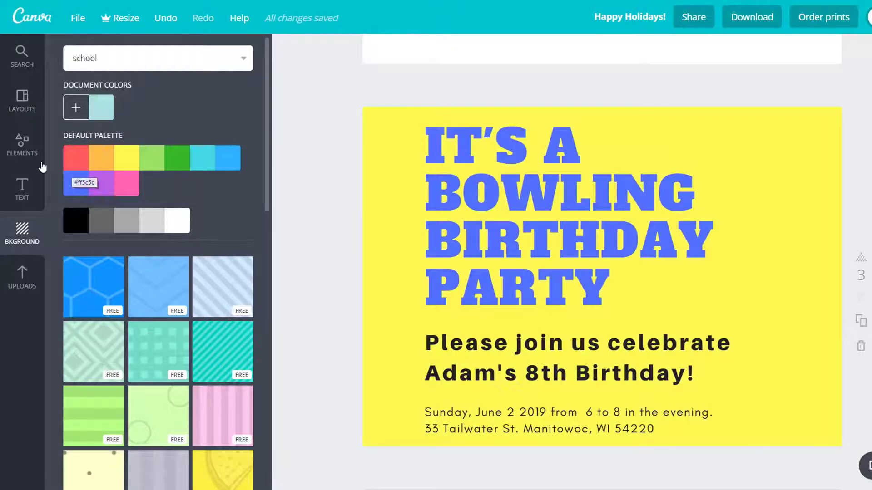
click(76, 110)
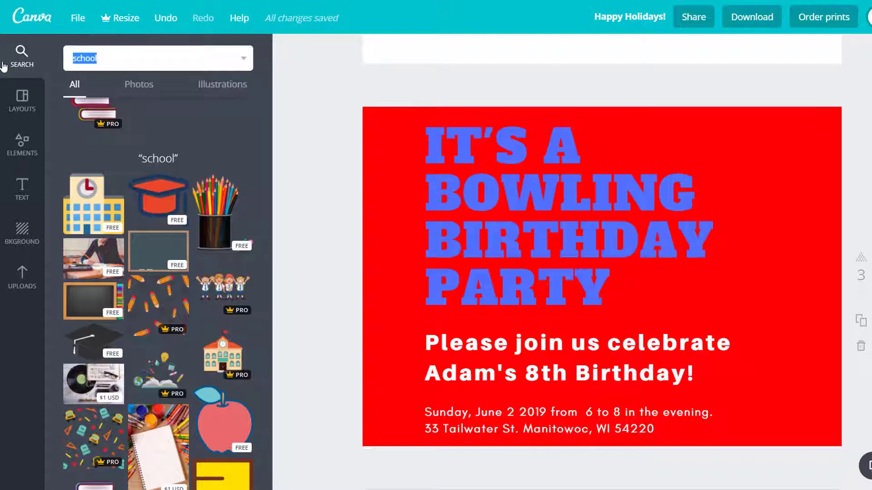
- Search the image library for transportation
key(BackSpace)
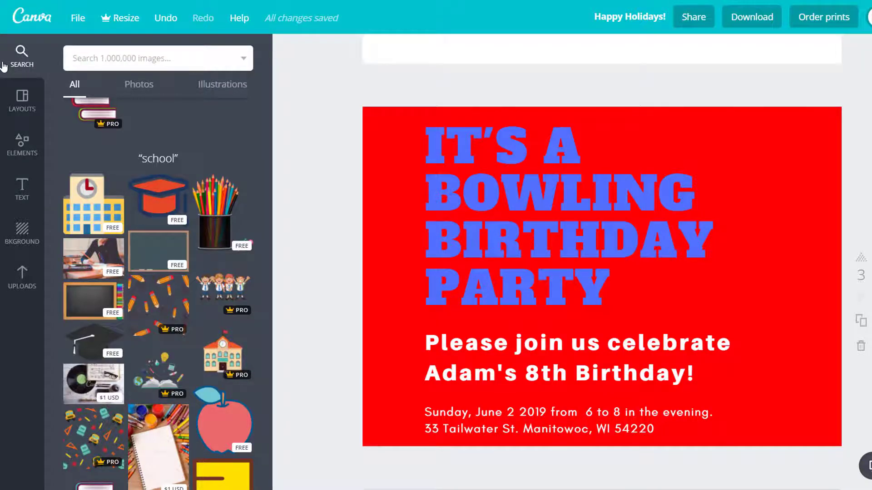
text(transportation)
key(Return)
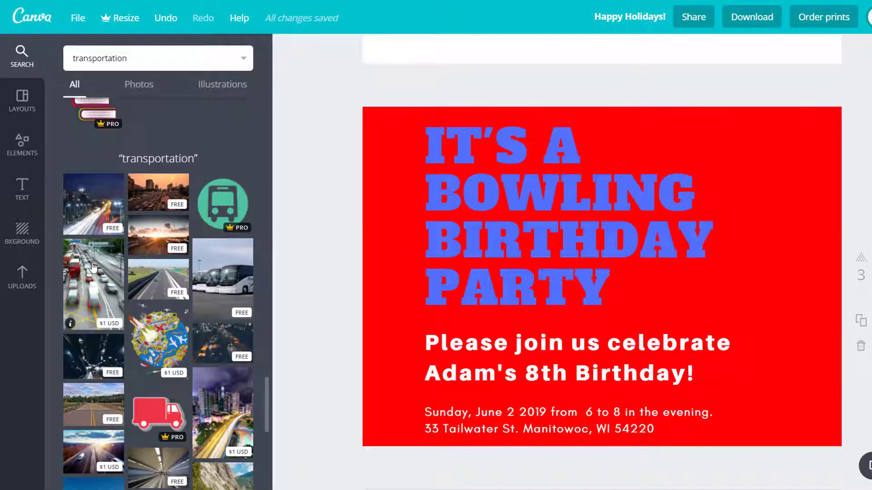
- Place a highway traffic photo on the page, move it, and delete it
click(93, 268)
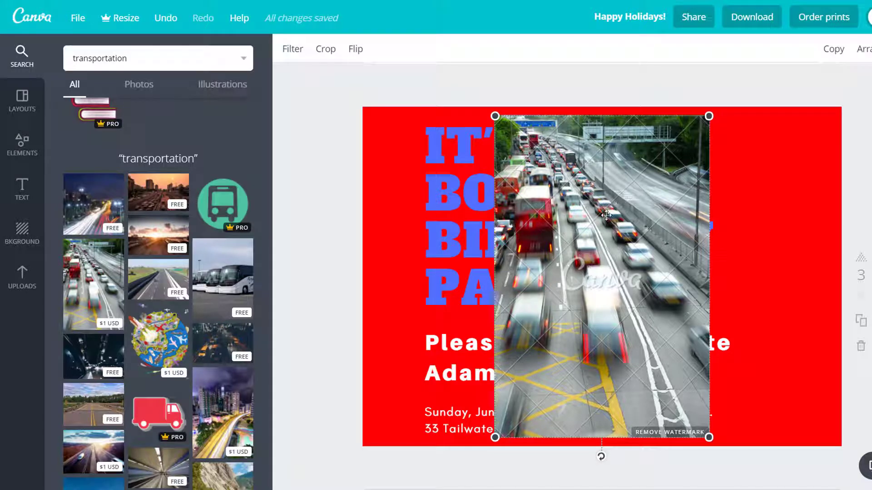
drag(590, 176, 687, 176)
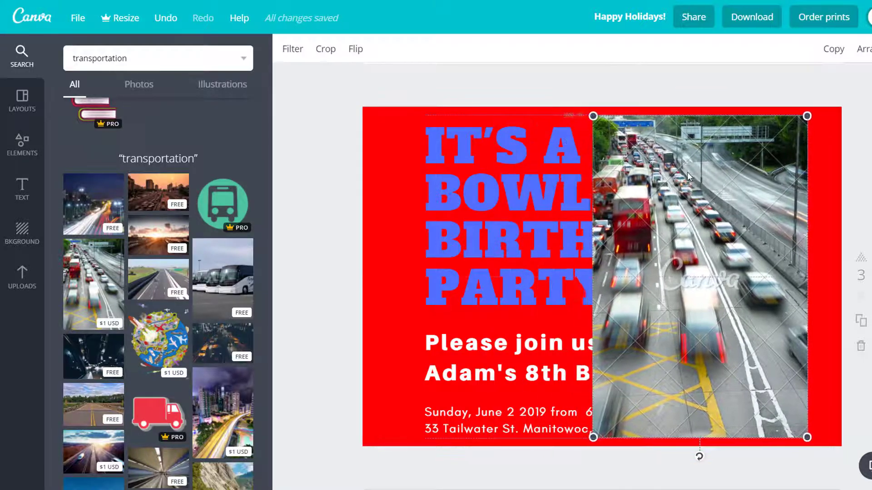
drag(688, 176, 705, 168)
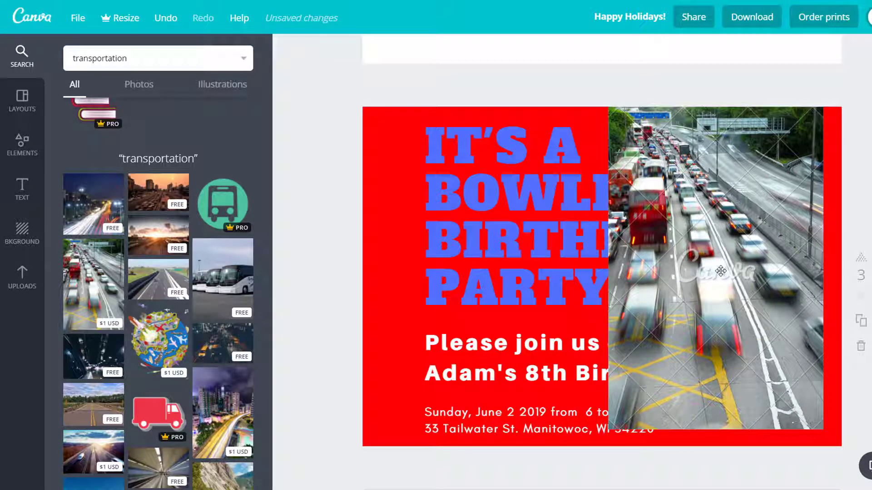
click(725, 253)
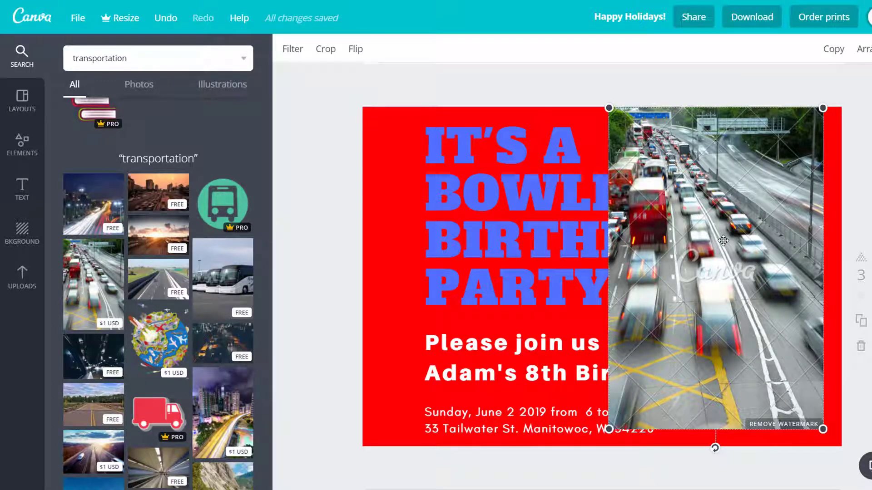
key(Delete)
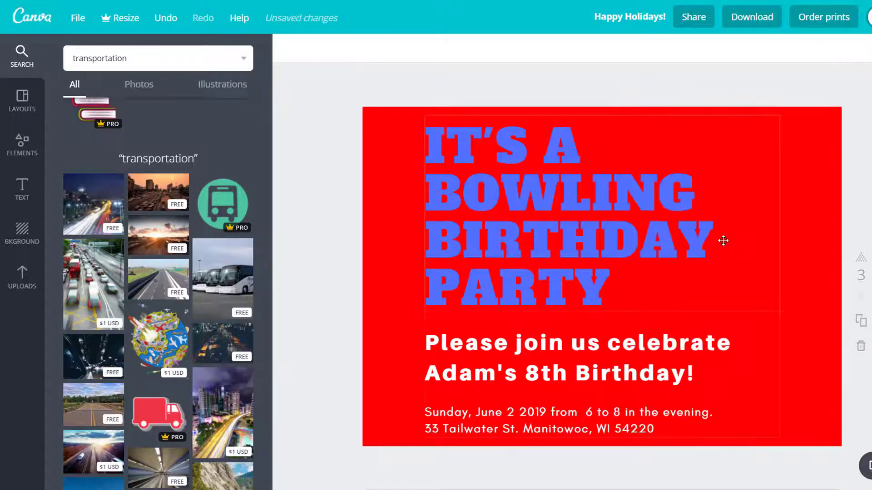
- Browse the transportation results under the All, Photos and Illustrations filters, then open the uploaded images
double_click(130, 60)
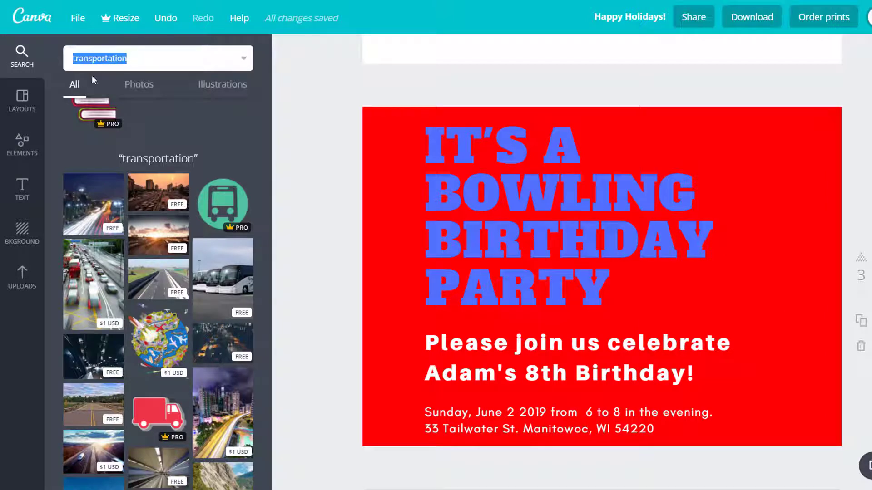
scroll(145, 228, down, 4)
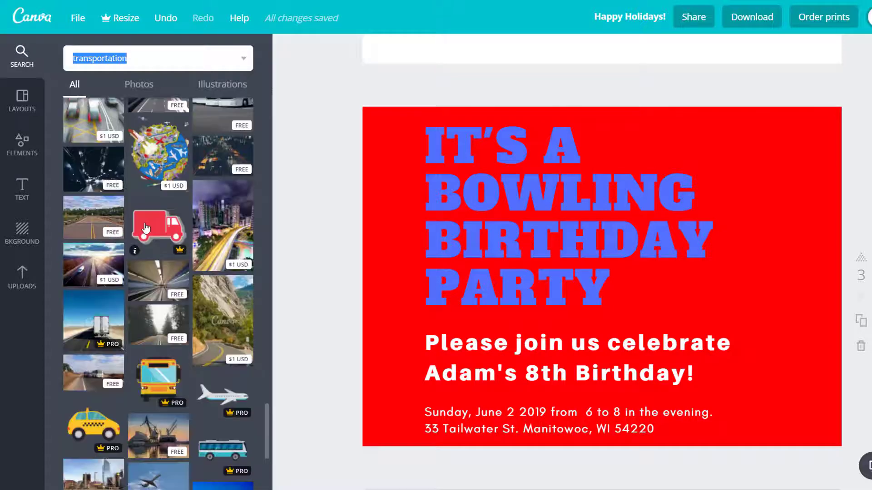
scroll(145, 228, down, 2)
scroll(145, 228, down, 1)
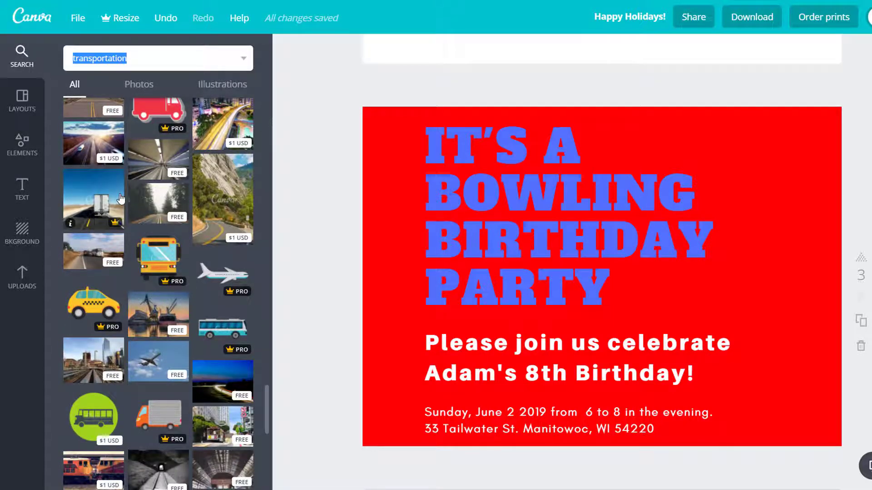
scroll(121, 199, up, 3)
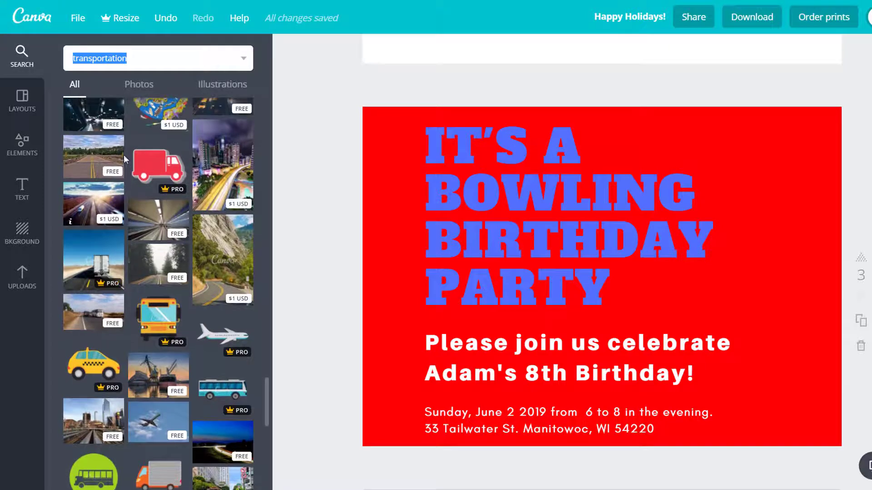
click(137, 88)
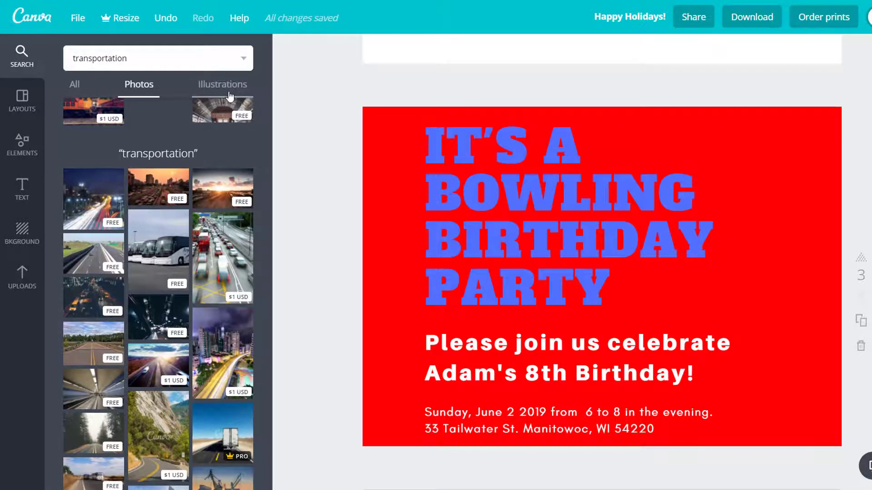
click(230, 96)
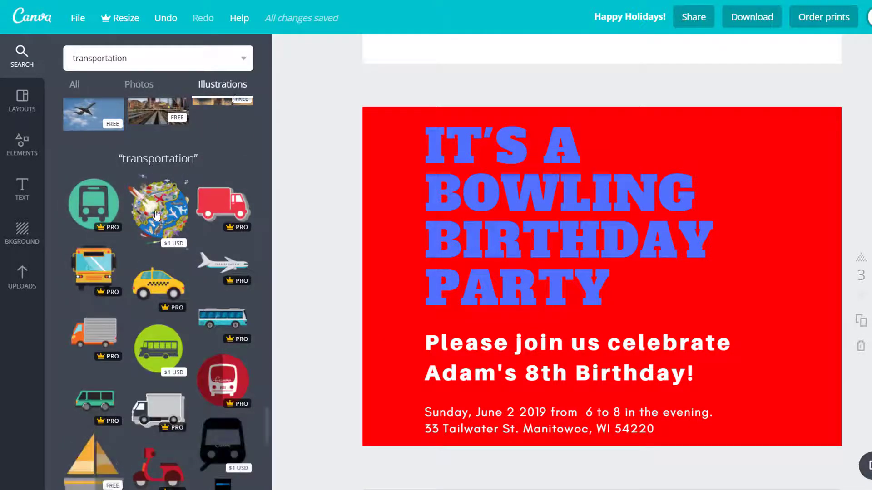
scroll(186, 304, down, 2)
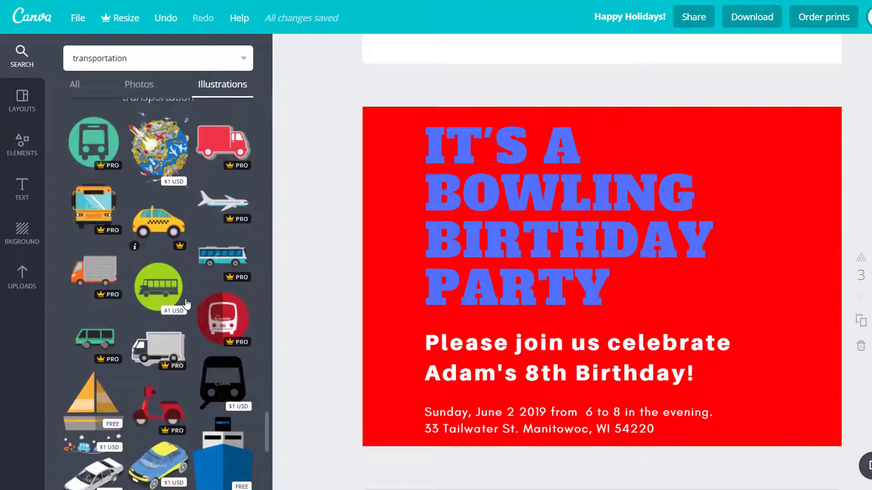
scroll(187, 304, down, 1)
scroll(187, 305, up, 1)
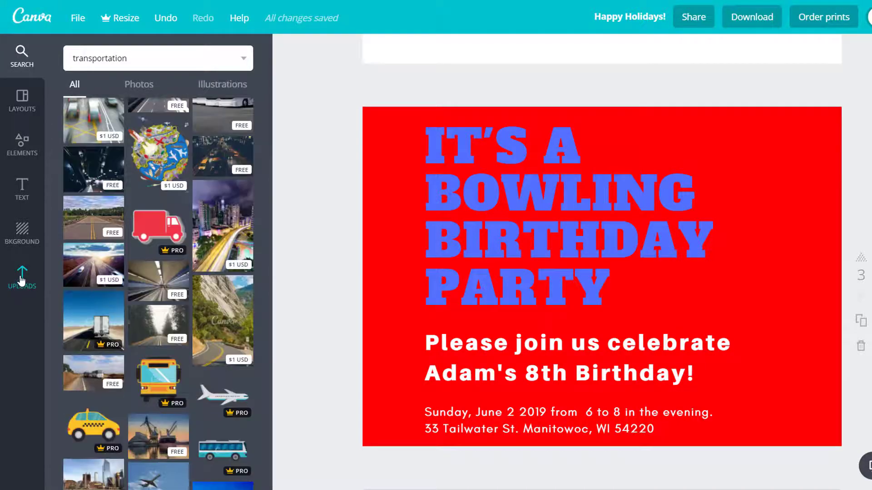
click(21, 280)
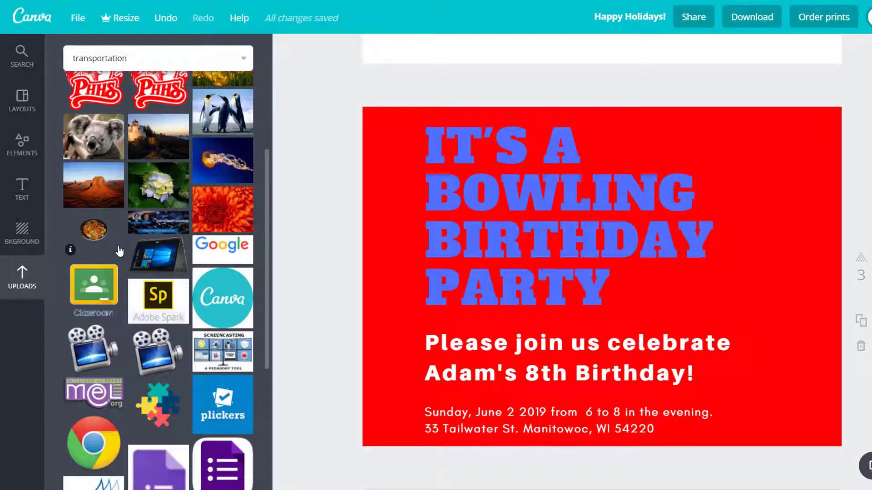
click(386, 213)
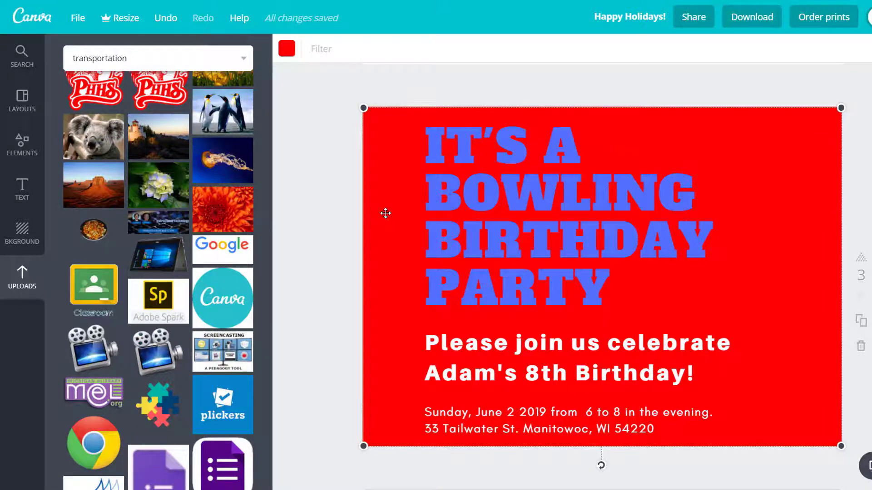
- Clear the page by removing the red background and deleting the bowling party text group
key(Delete)
click(469, 219)
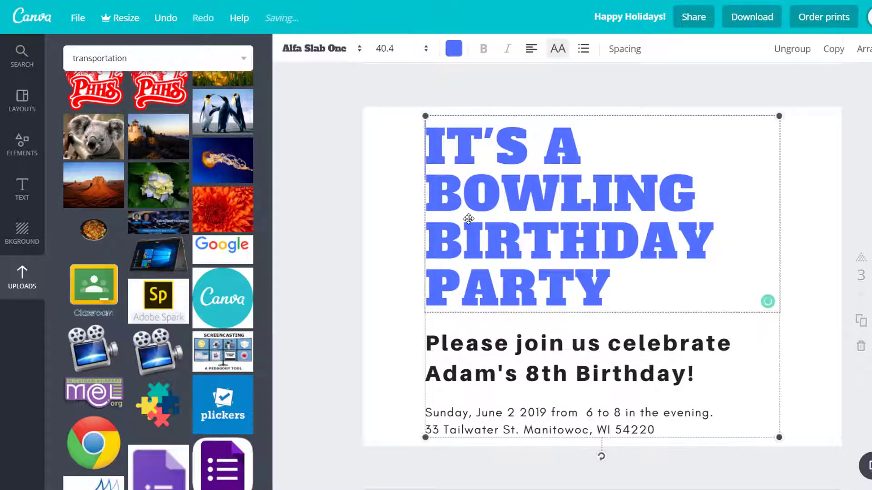
key(Delete)
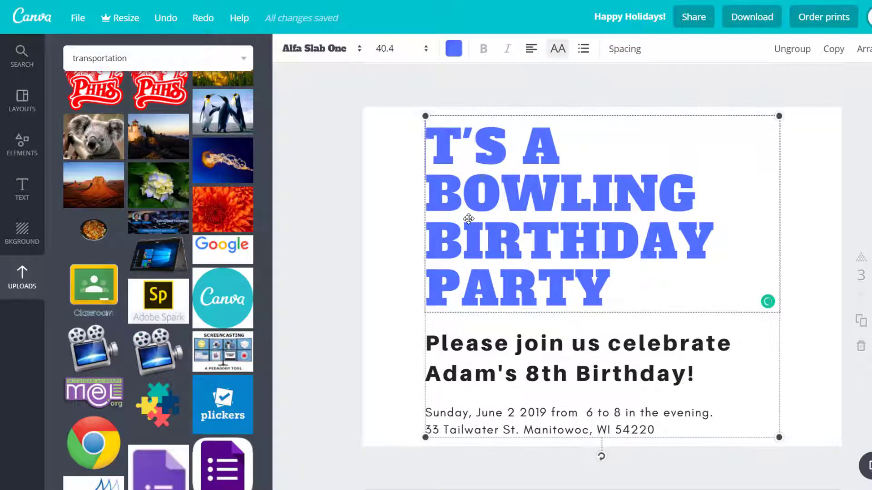
click(513, 115)
key(Delete)
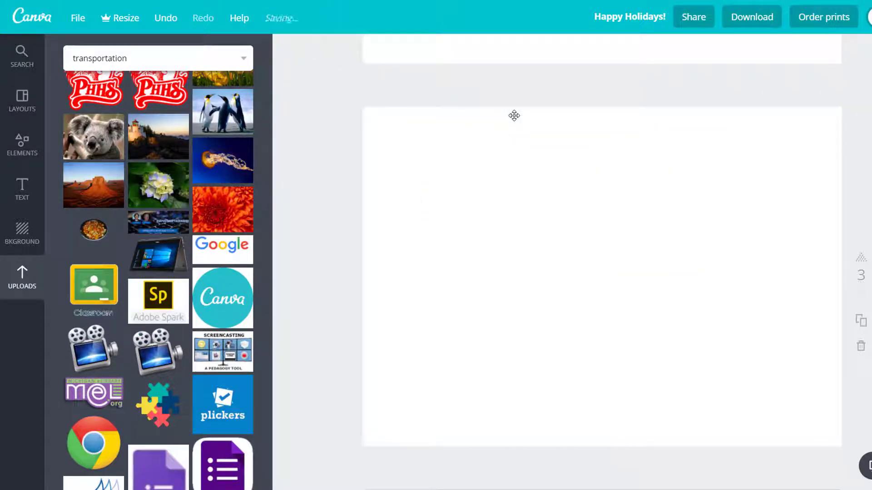
- Add the uploaded frying pan image to the page and enlarge it slightly
click(89, 237)
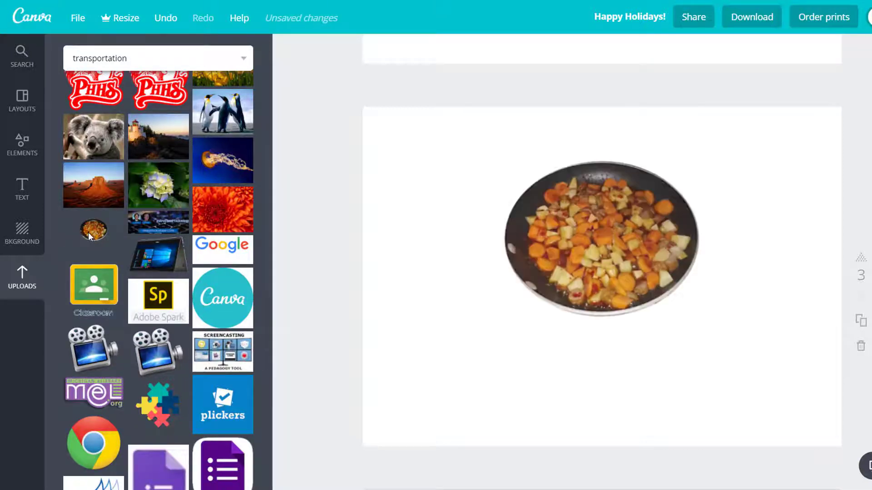
drag(387, 115, 381, 113)
drag(379, 114, 375, 110)
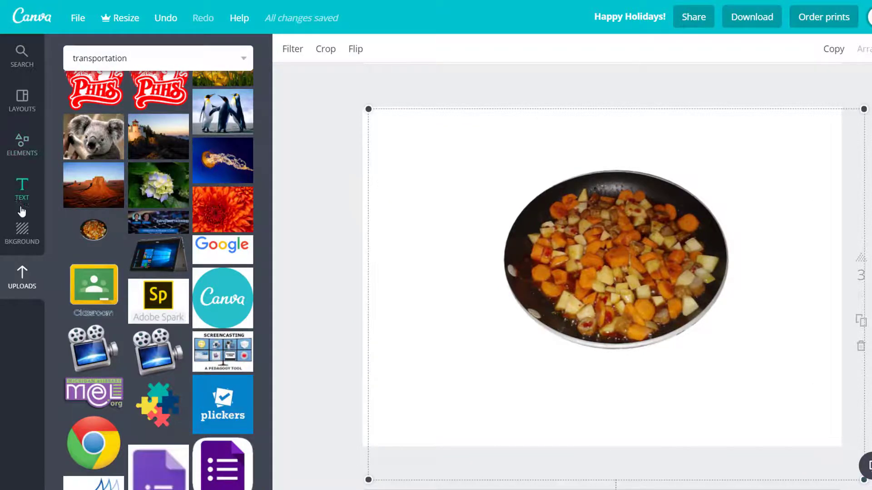
- Set the page background to the purple concentric-circles pattern
click(22, 233)
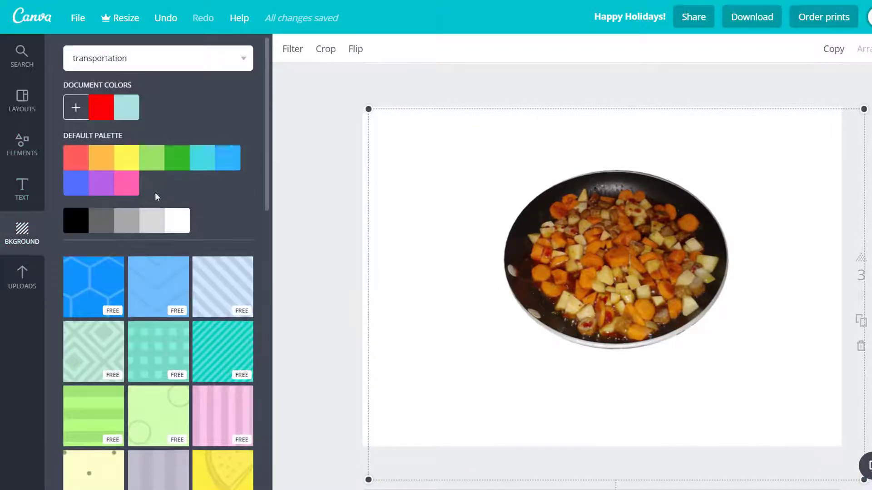
click(130, 165)
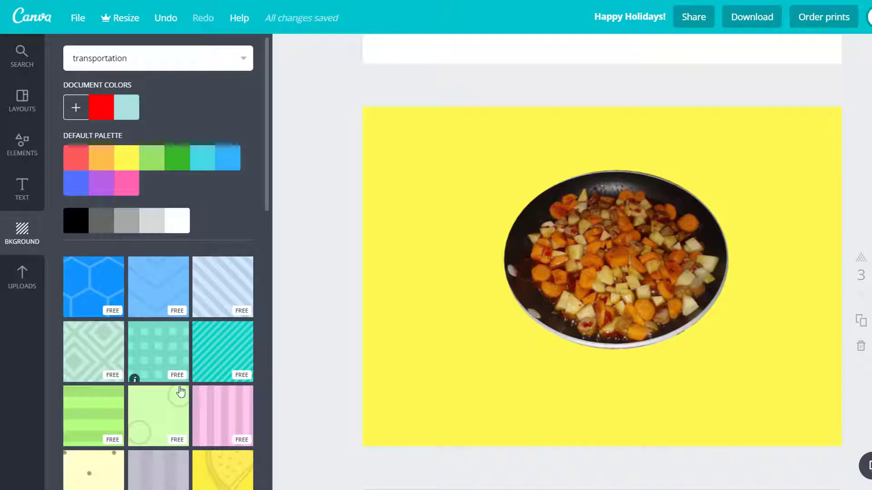
scroll(216, 393, down, 10)
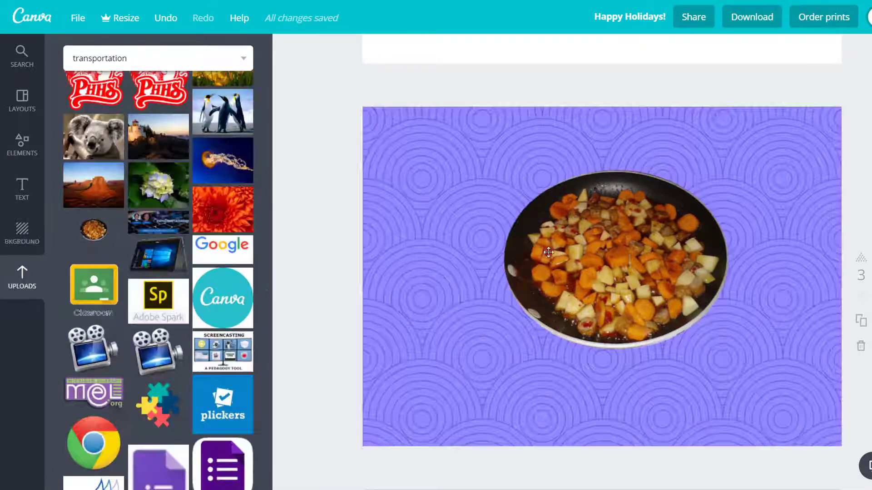
drag(548, 253, 523, 307)
- Add the Certificate of recognition text template and move it above the pan image
click(22, 188)
click(107, 90)
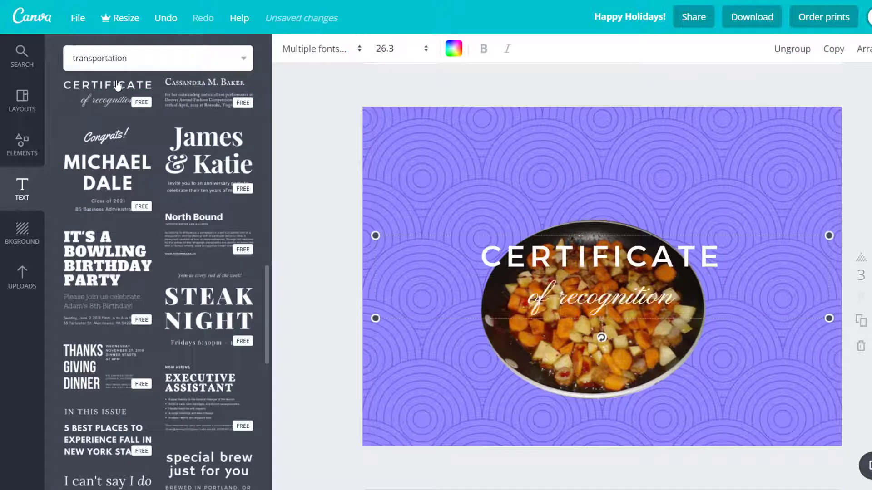
drag(533, 250, 534, 136)
- Replace the template's heading with COME AND JOIN US and its subtitle with Eat for Free!
double_click(483, 140)
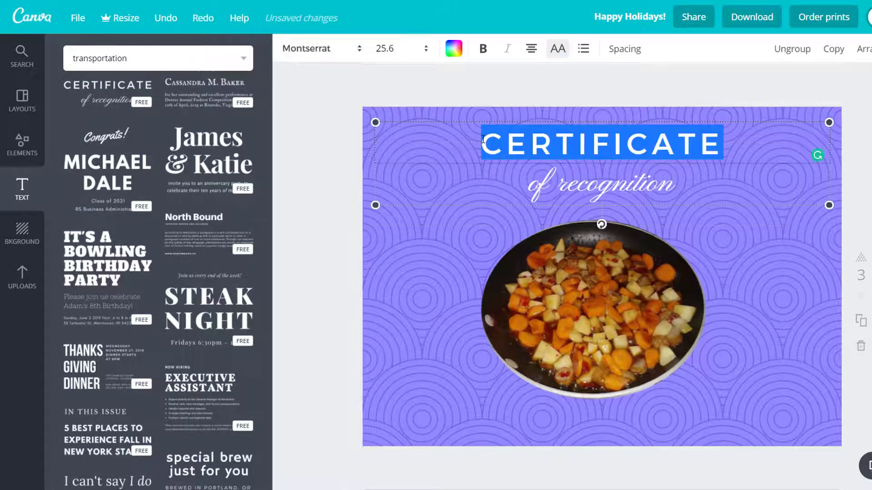
text(COME AND JOIN US)
click(532, 180)
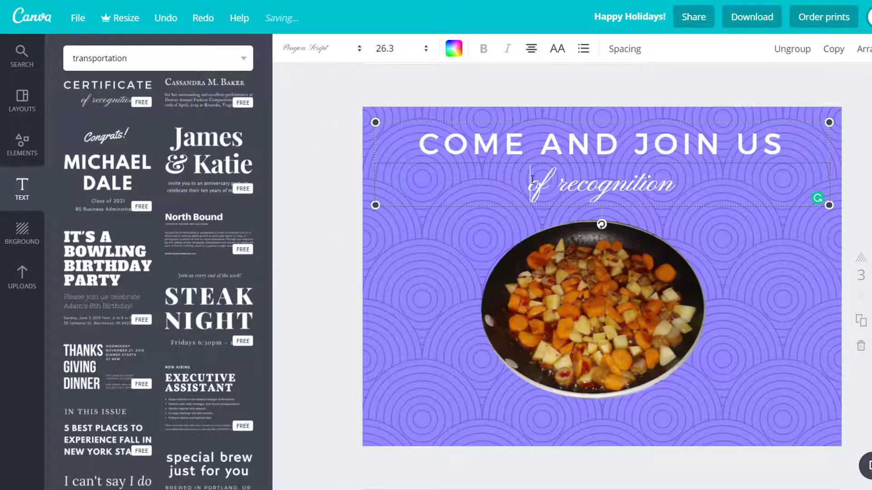
drag(532, 179, 671, 189)
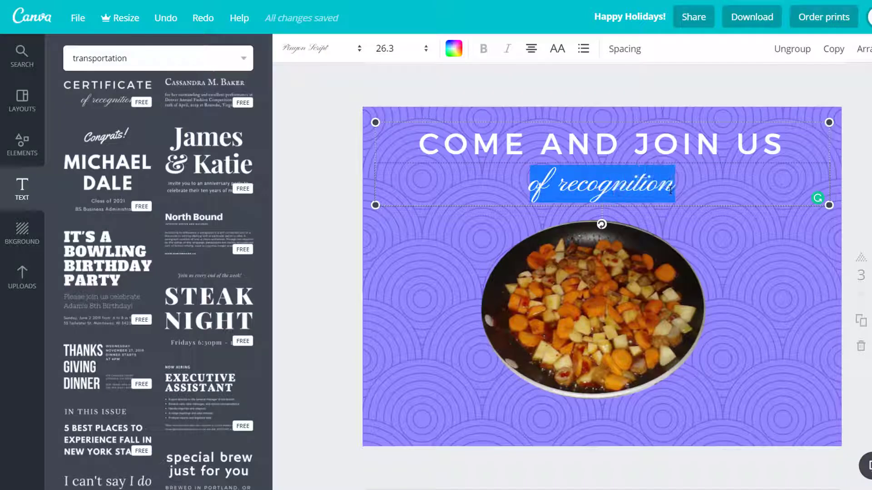
key(BackSpace)
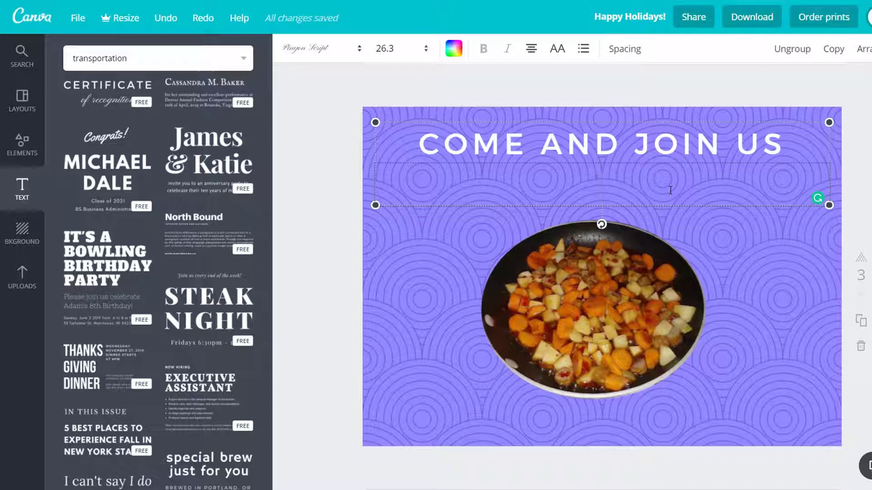
text(Eat for Free!)
- Set the Eat for Free! subtitle's font size to 36
drag(671, 190, 470, 189)
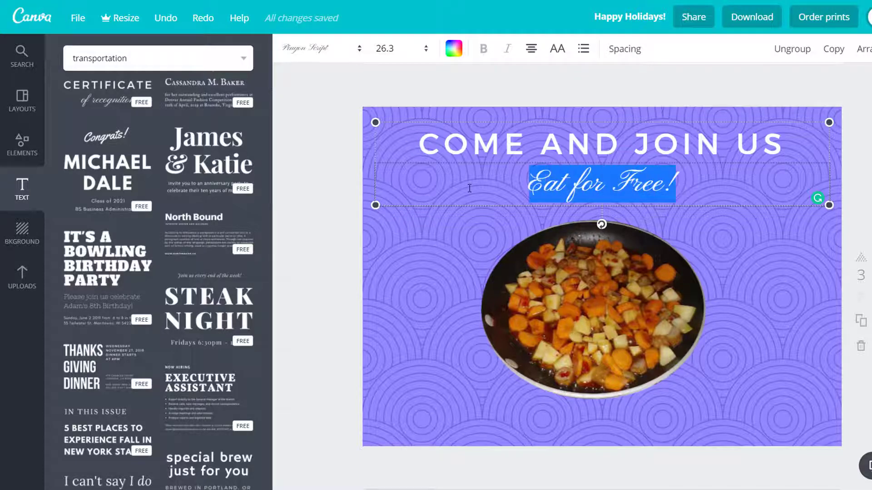
click(391, 51)
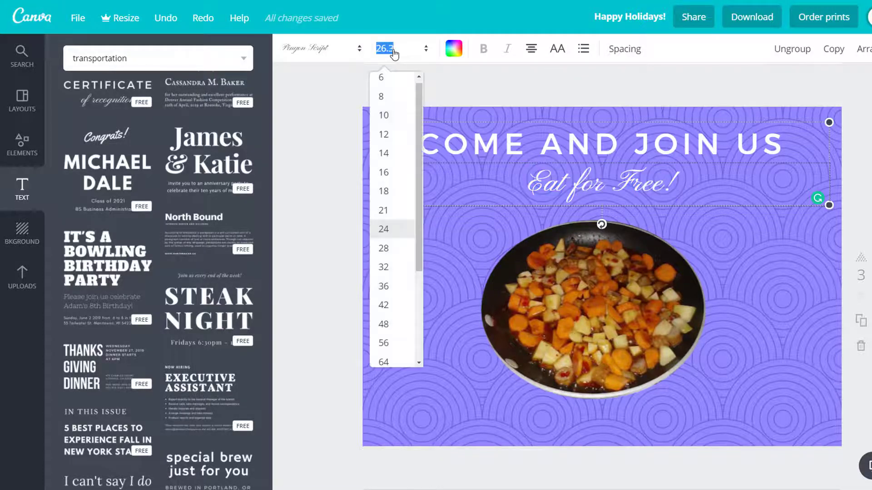
click(391, 287)
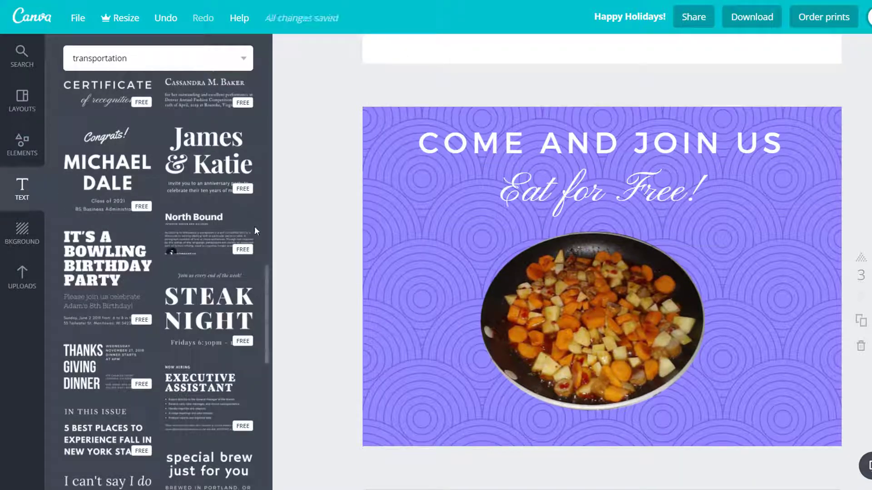
- Open the share dialog, enter a collaborator's e-mail address, and set the permission to Can edit
click(693, 18)
click(449, 270)
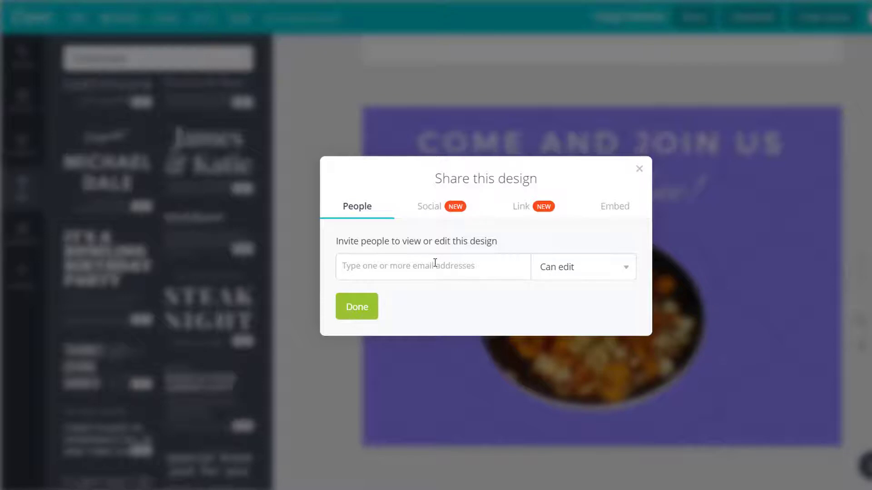
text(sample@example.com)
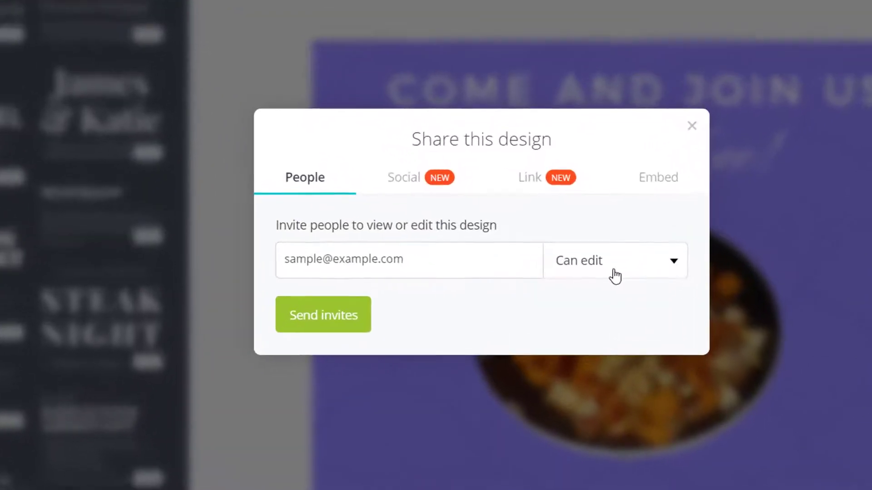
click(583, 278)
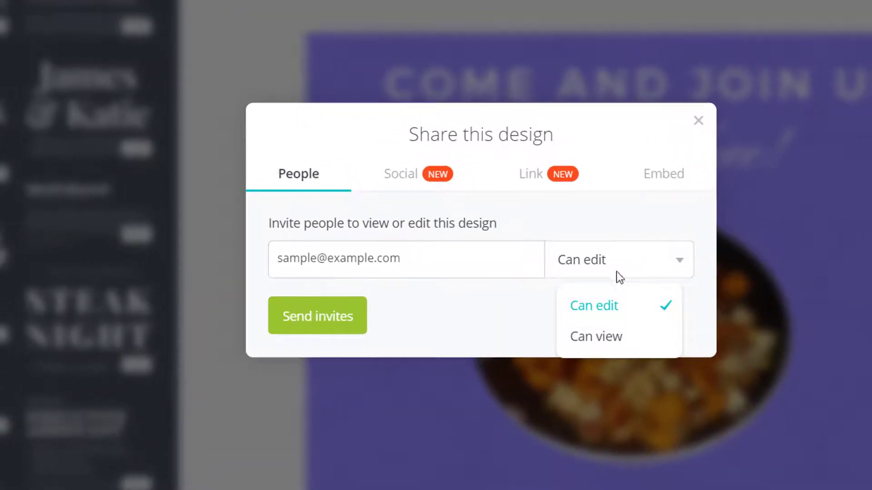
click(607, 306)
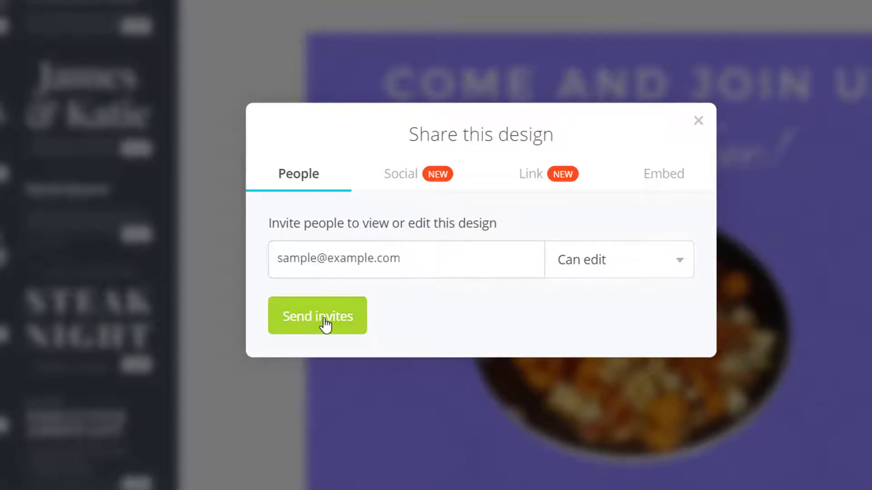
- Review the Embed, Link and Social sharing options, then close the share dialog
click(667, 182)
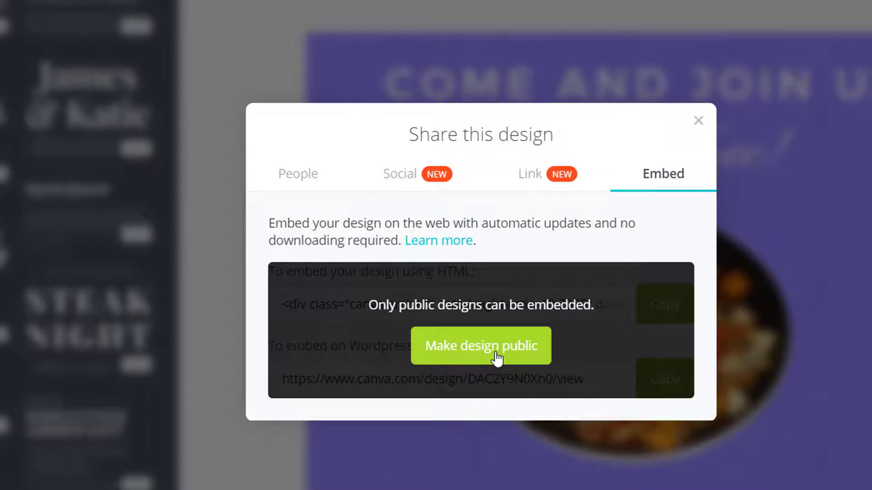
click(535, 178)
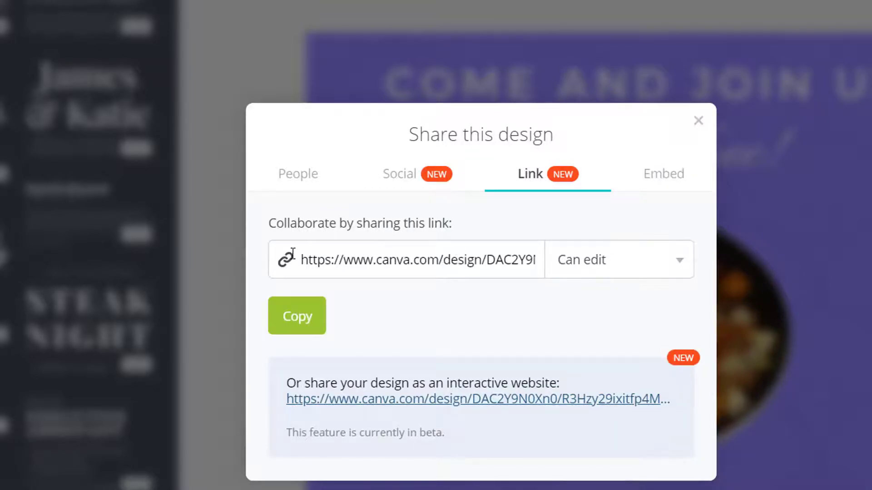
click(413, 179)
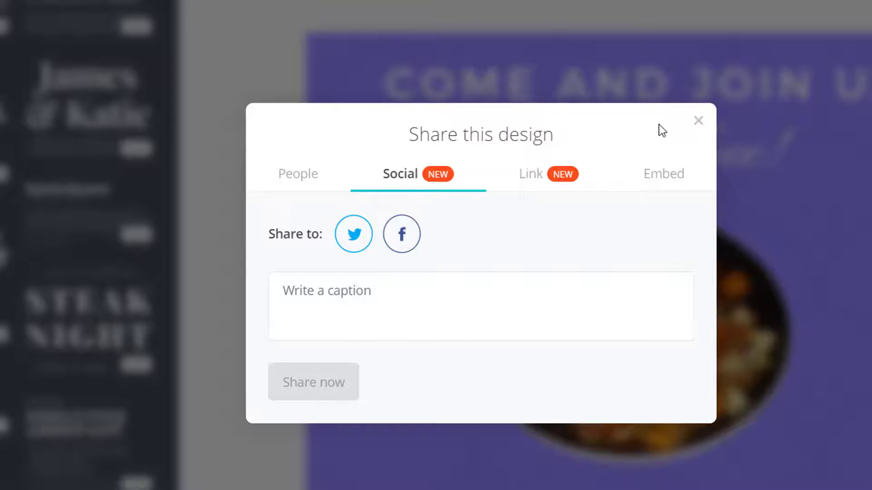
click(698, 120)
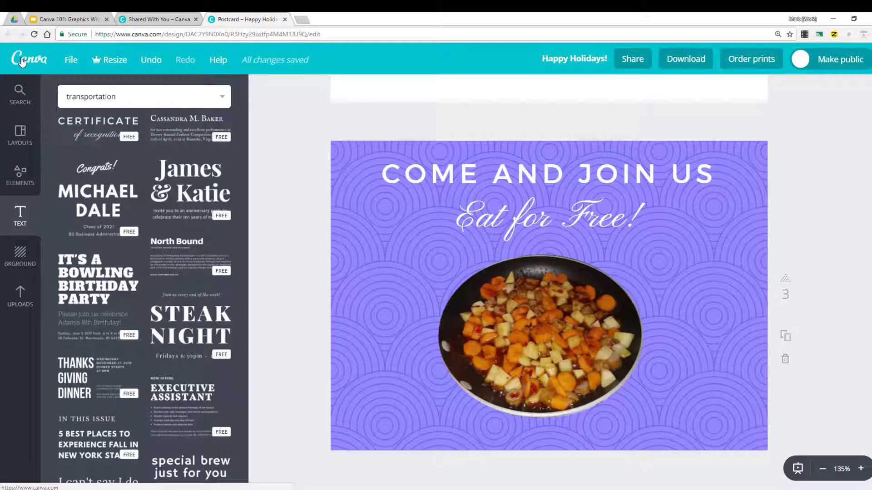
- Return to the designs home page and open the Happy Holidays design's options menu
click(26, 62)
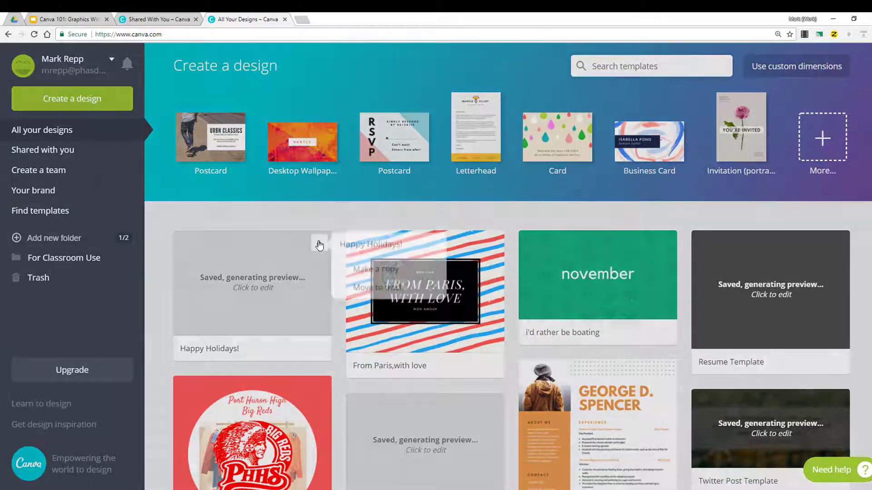
click(320, 245)
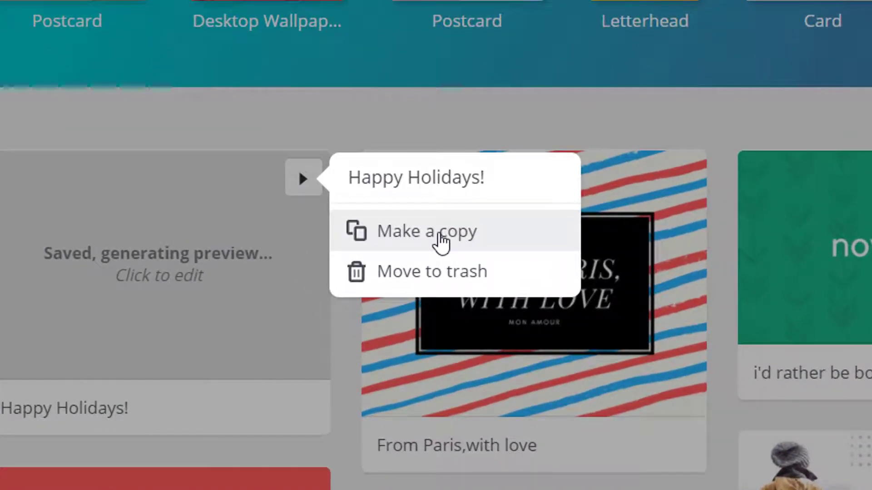
click(98, 133)
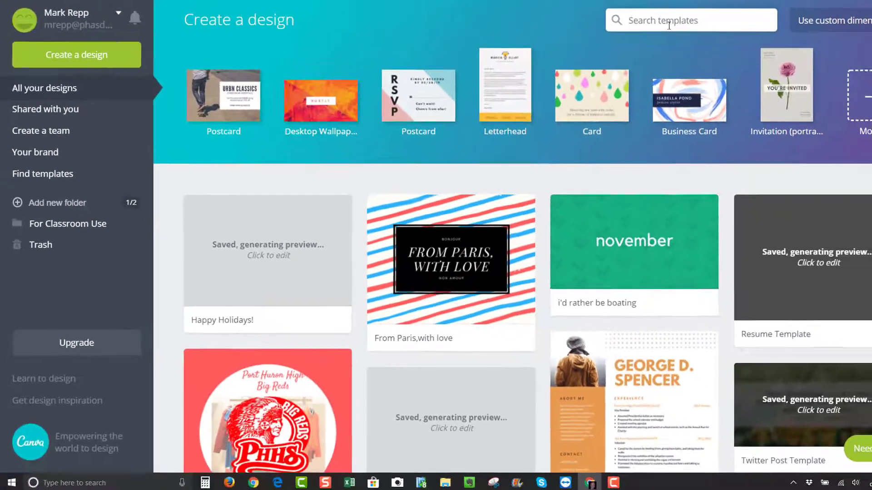
- Search the templates for resume
click(668, 25)
text(resume)
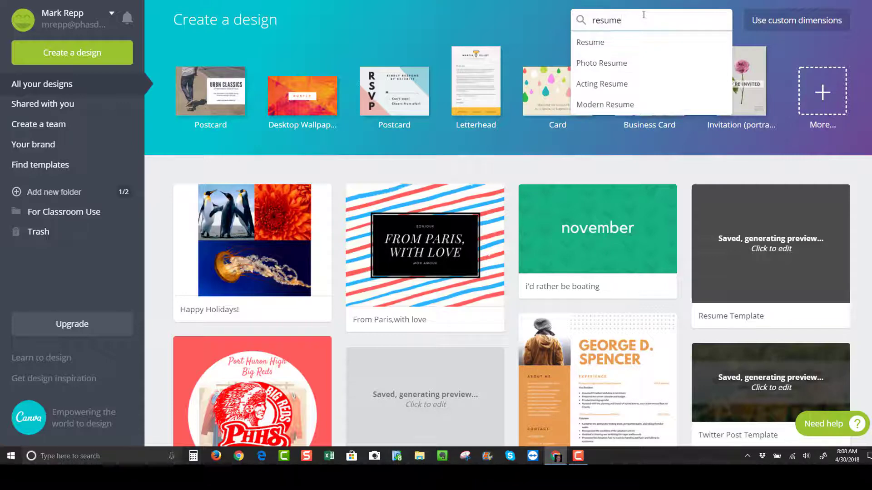
key(Return)
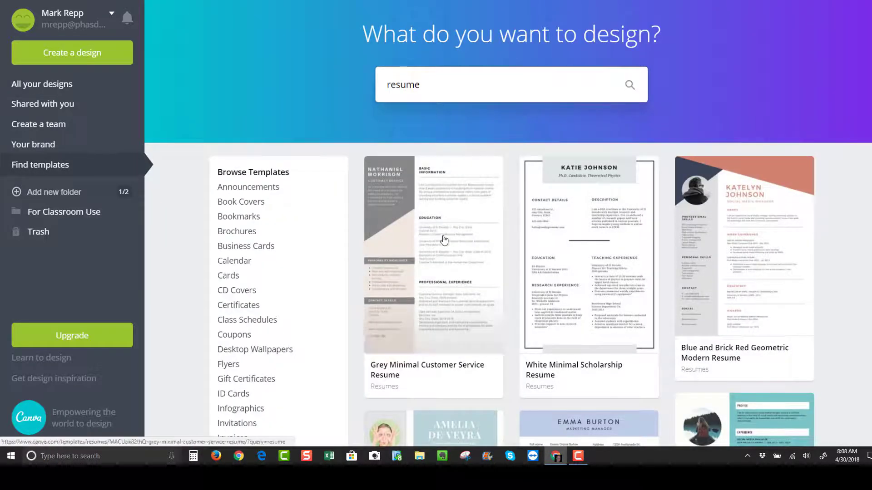
- Browse the resume template results
scroll(430, 241, down, 2)
scroll(431, 240, down, 3)
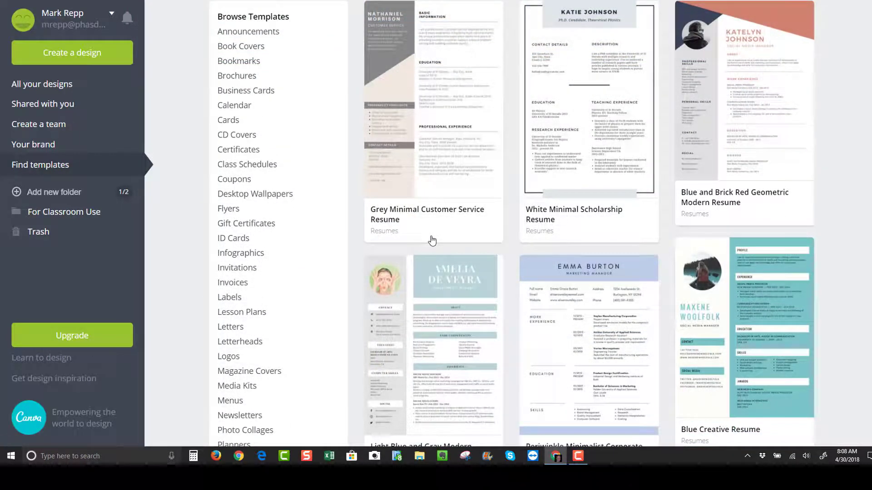
scroll(432, 237, up, 1)
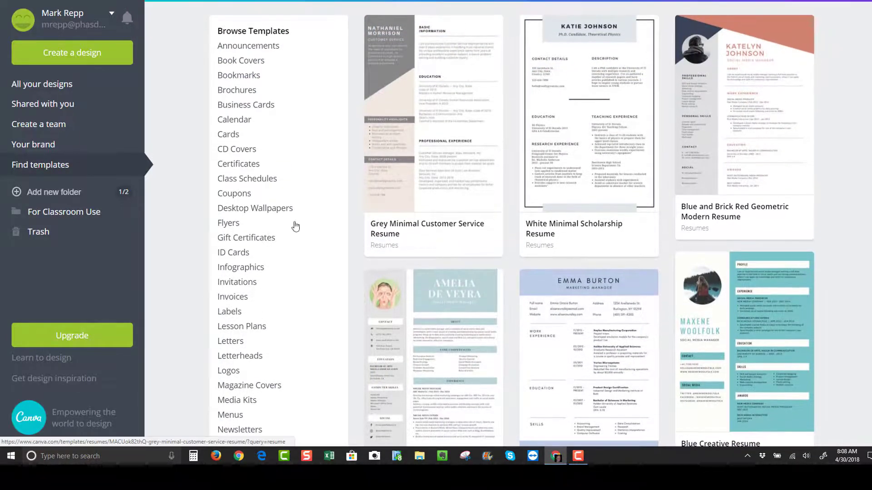
scroll(509, 163, down, 6)
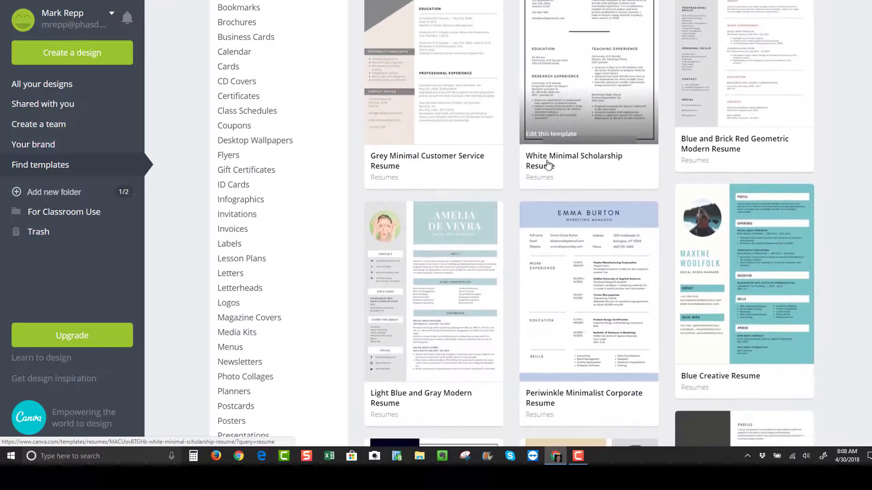
scroll(547, 163, down, 2)
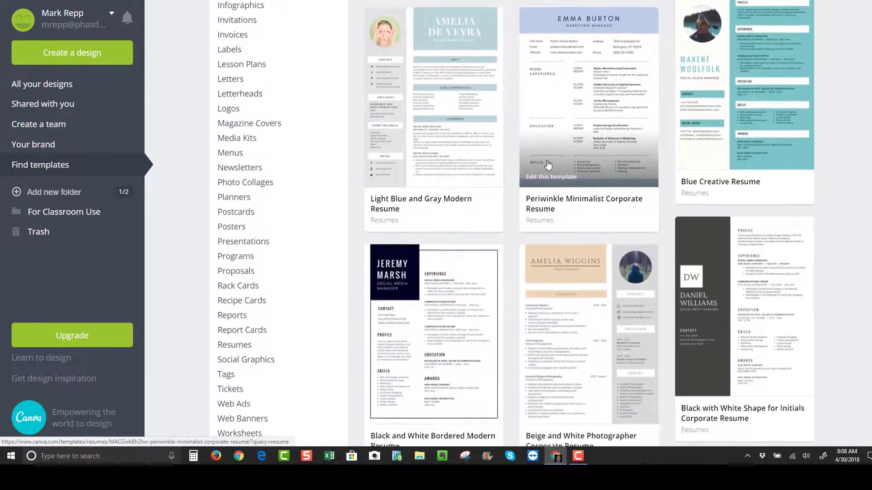
scroll(548, 164, down, 5)
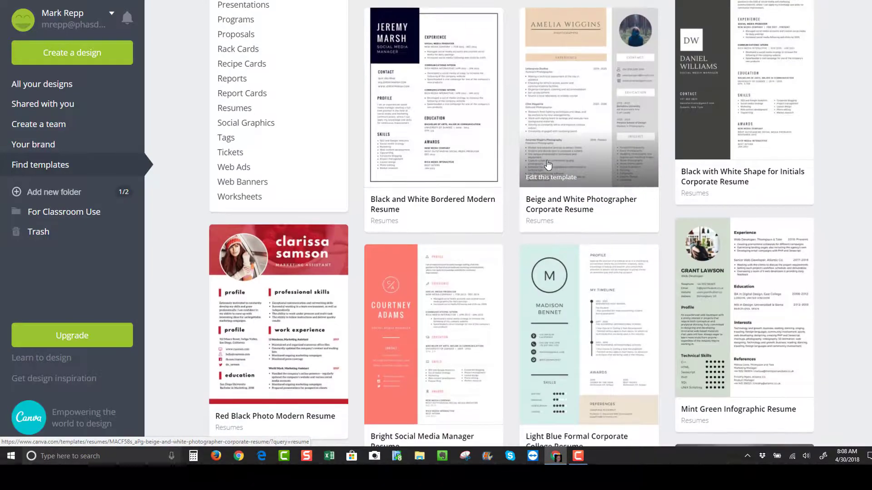
scroll(548, 164, up, 1)
scroll(549, 164, up, 8)
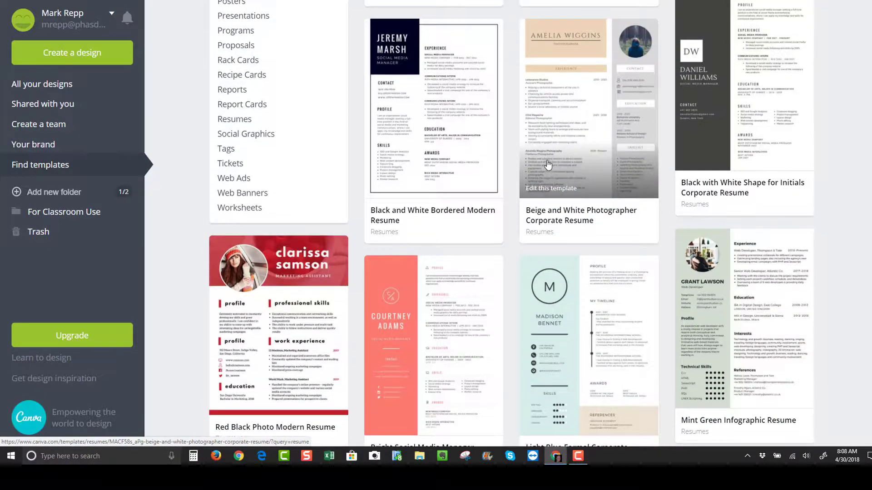
- Rename the Happy Holidays design to Sample Design
scroll(548, 164, up, 5)
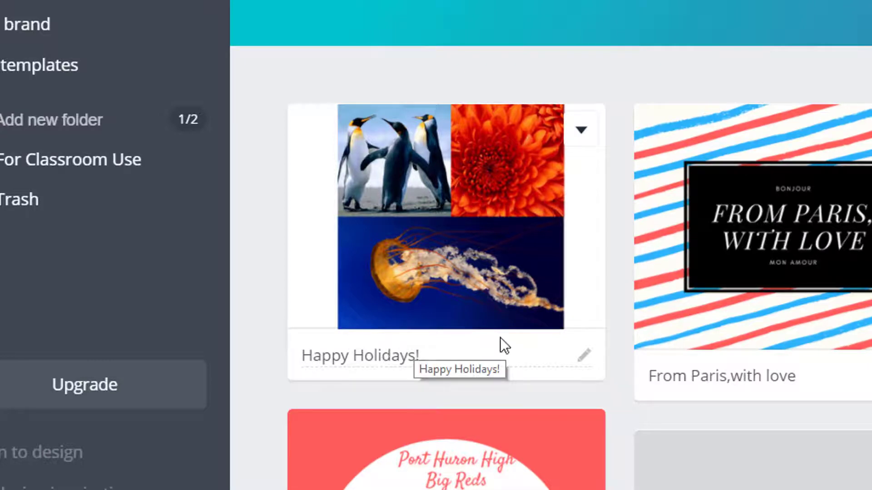
click(585, 369)
text(Samp)
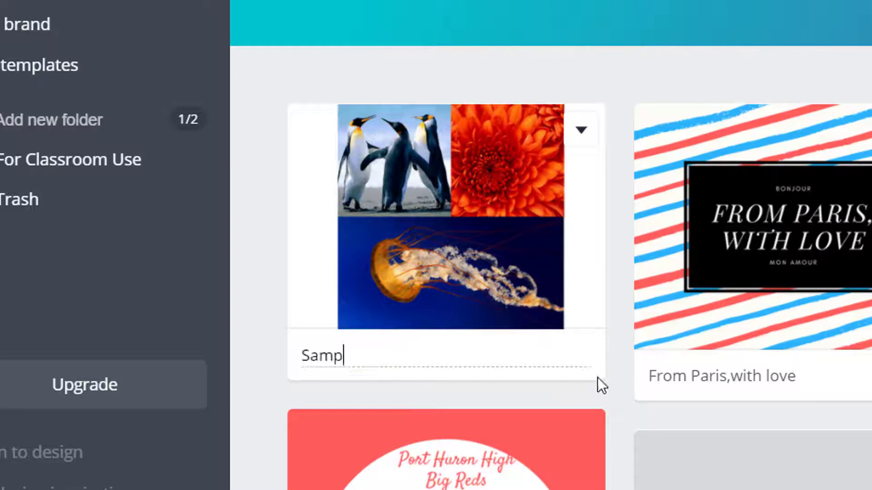
text(le Design)
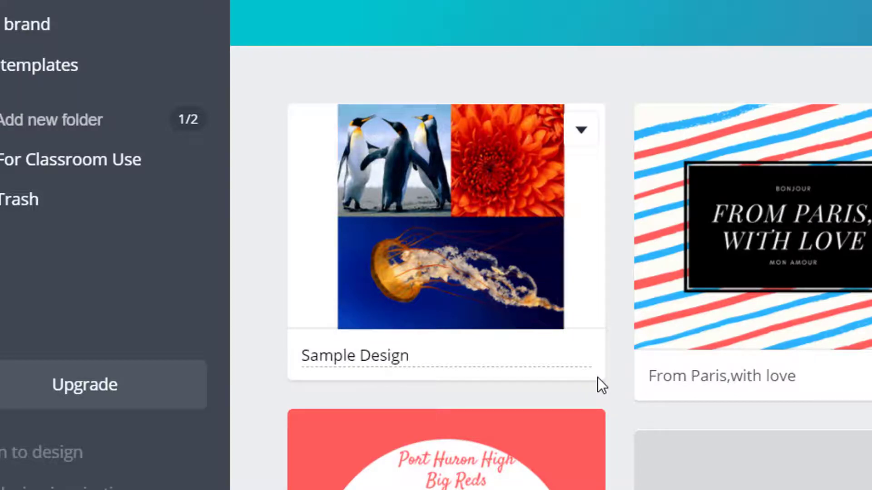
key(Return)
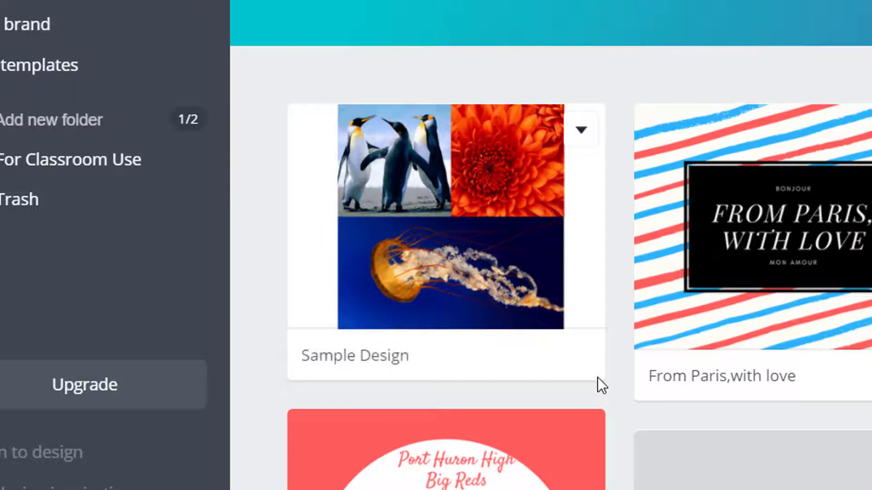
- Open the Sample Design postcard and start a download with the file type set to PNG
click(394, 146)
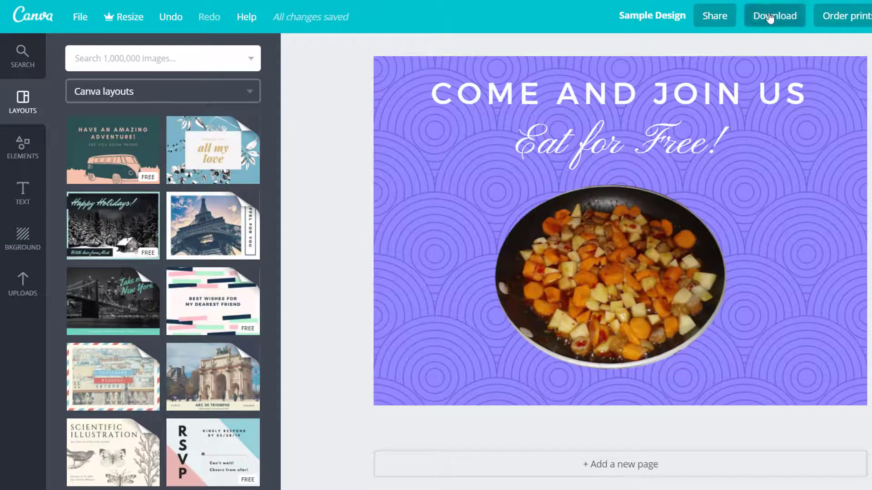
click(771, 17)
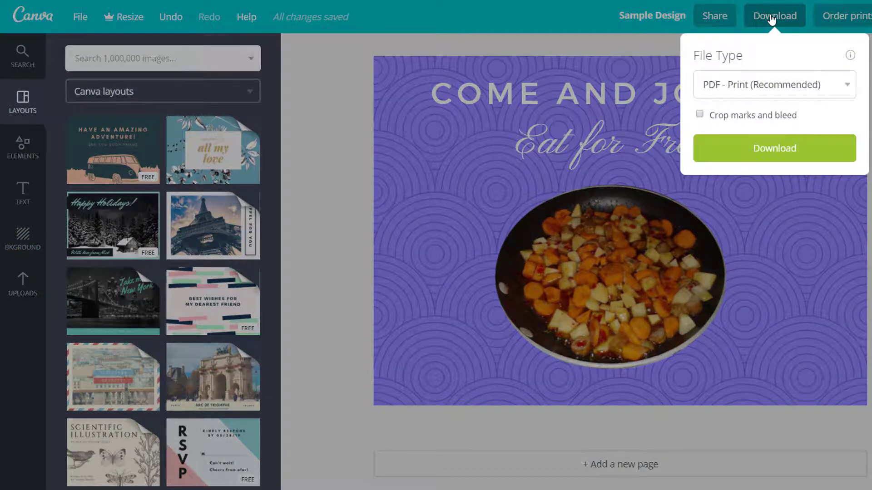
click(774, 92)
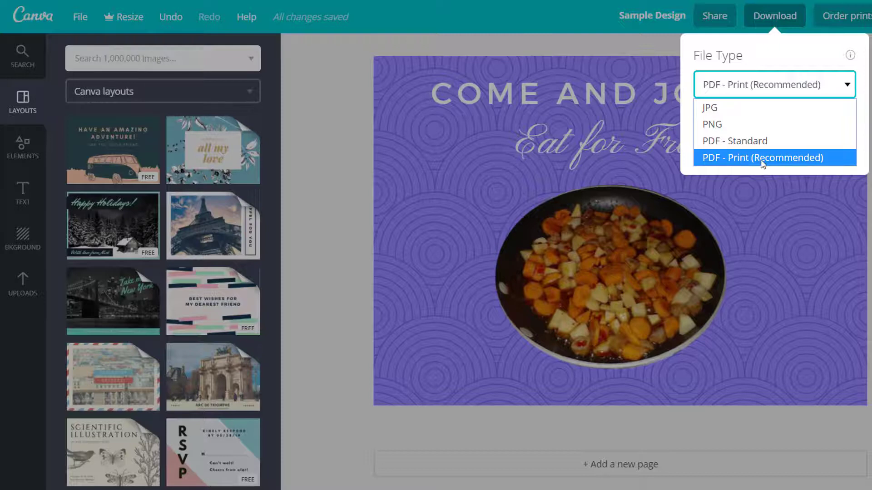
click(747, 122)
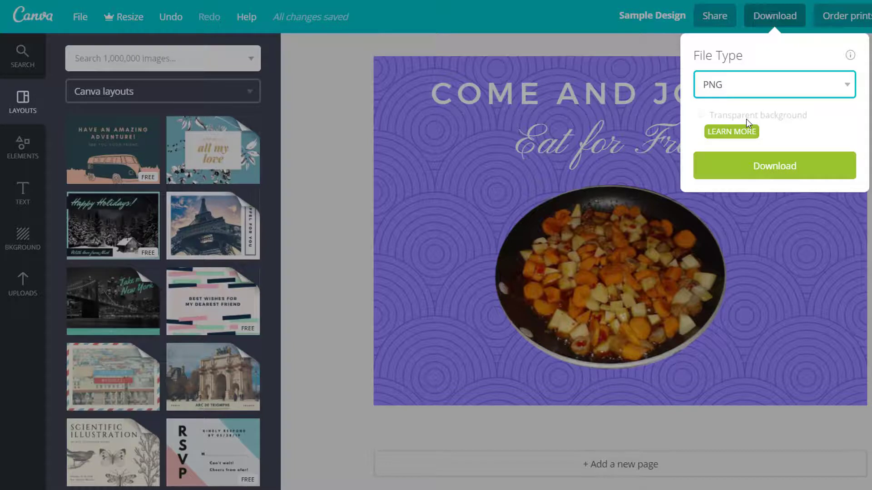
click(781, 171)
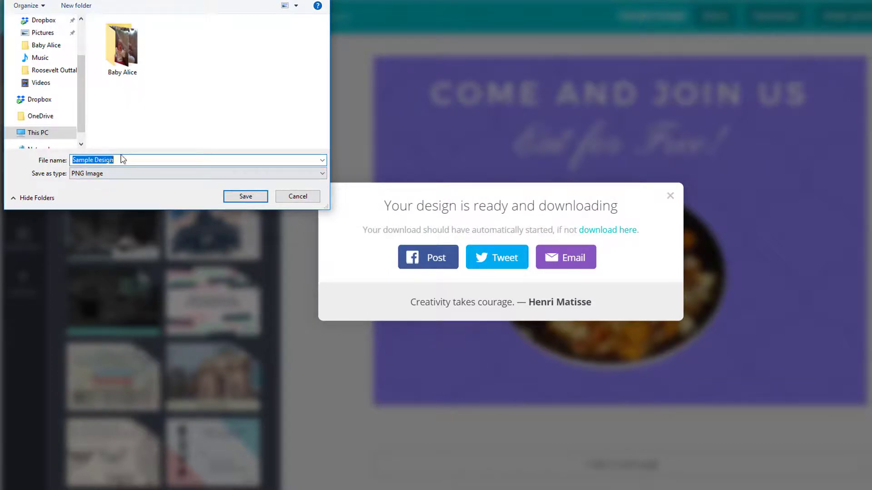
- Save the PNG as Sample Design in the Pictures folder and close the download confirmation
click(48, 34)
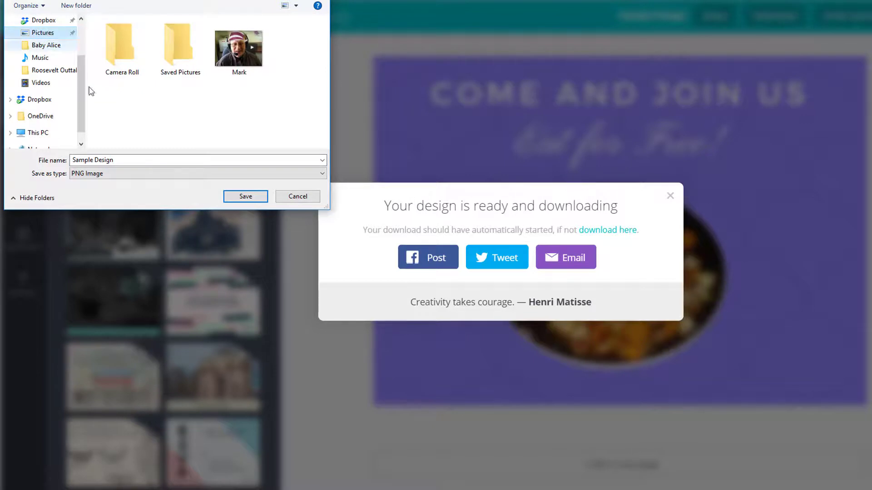
click(143, 157)
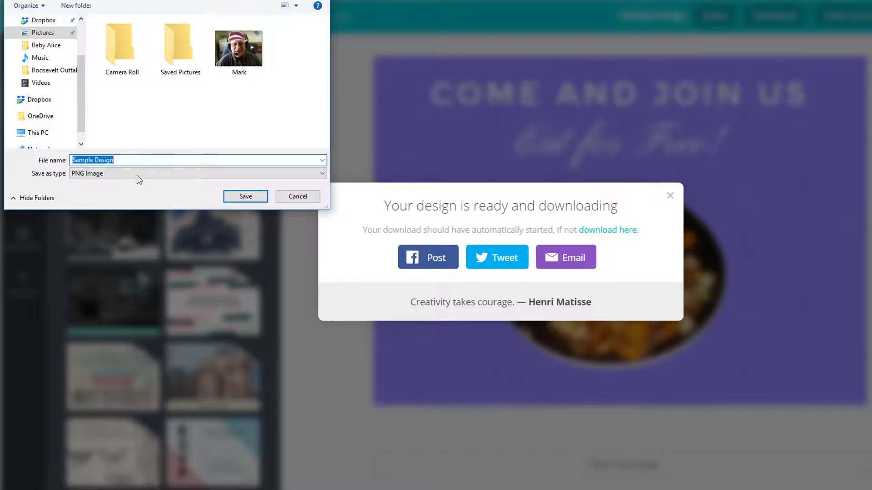
click(247, 199)
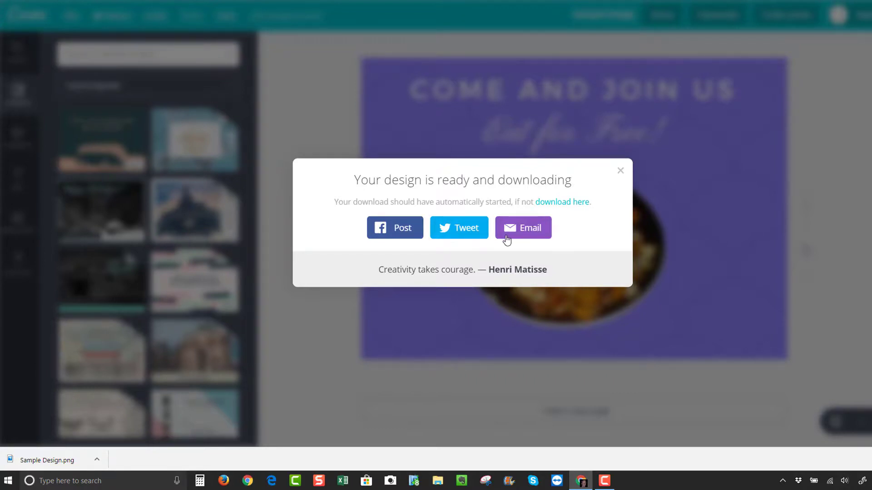
click(621, 171)
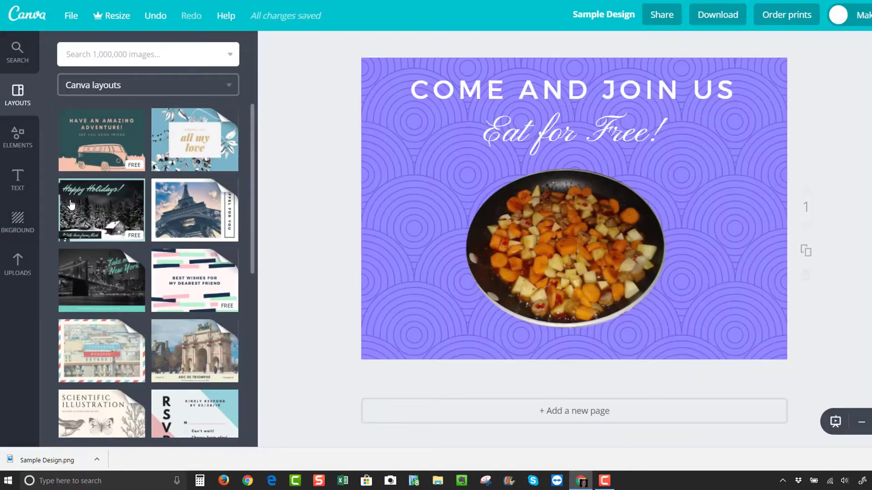
- Upload the Sample Design PNG from Pictures as your own image and place it onto the postcard page
click(18, 266)
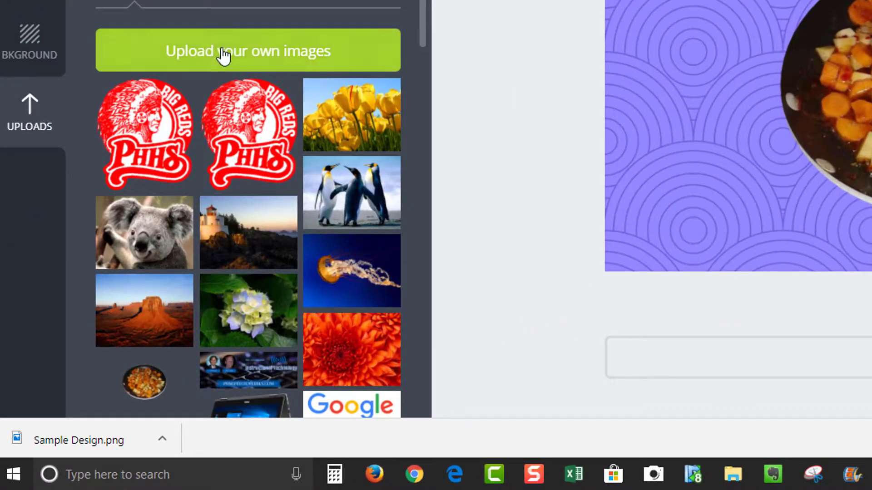
click(253, 57)
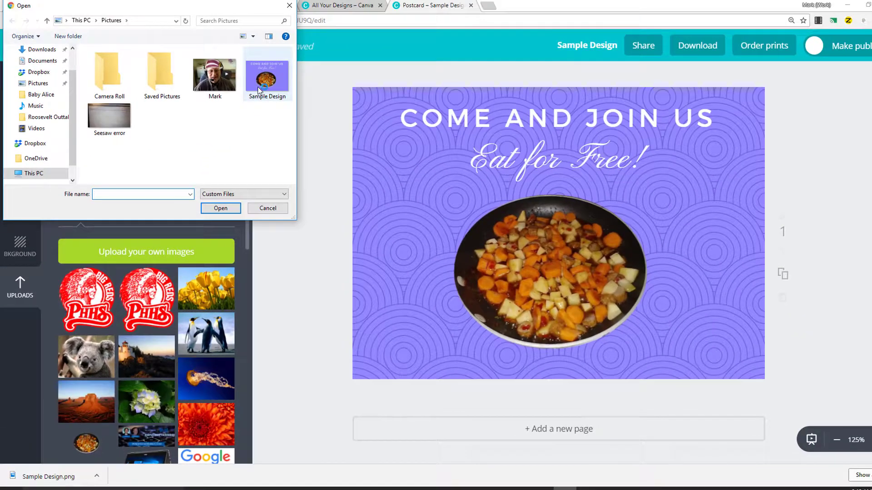
double_click(260, 81)
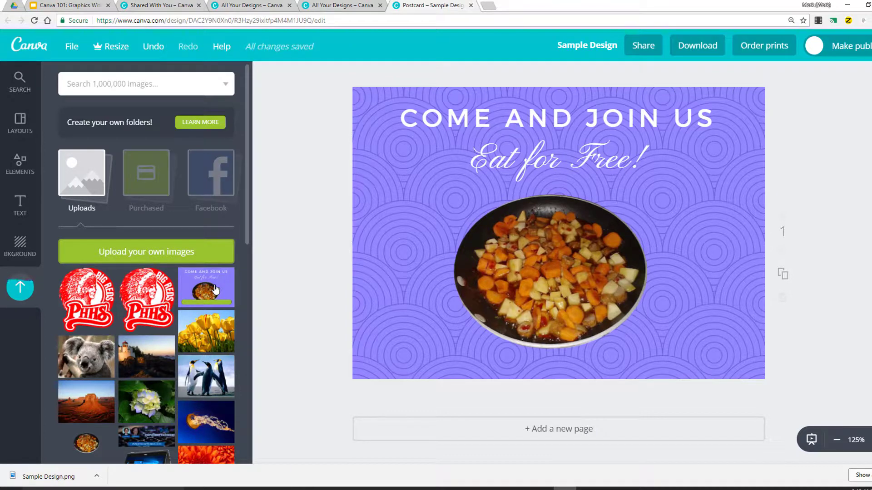
click(208, 289)
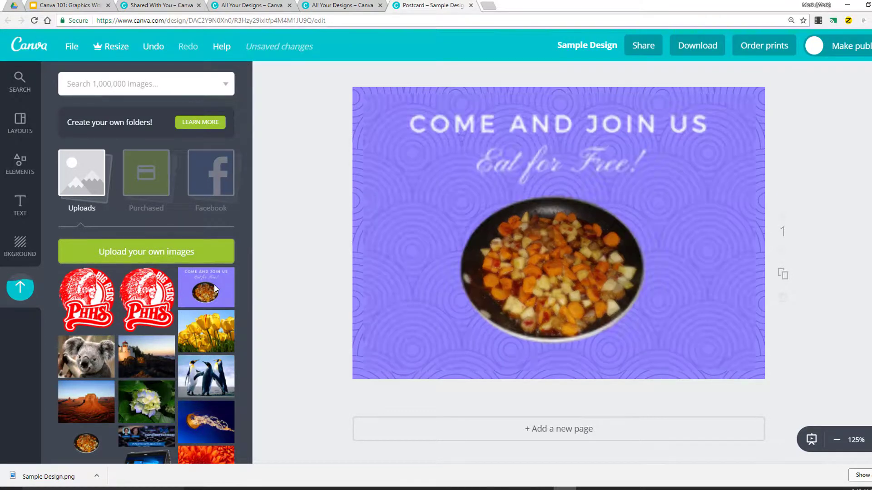
scroll(183, 328, down, 3)
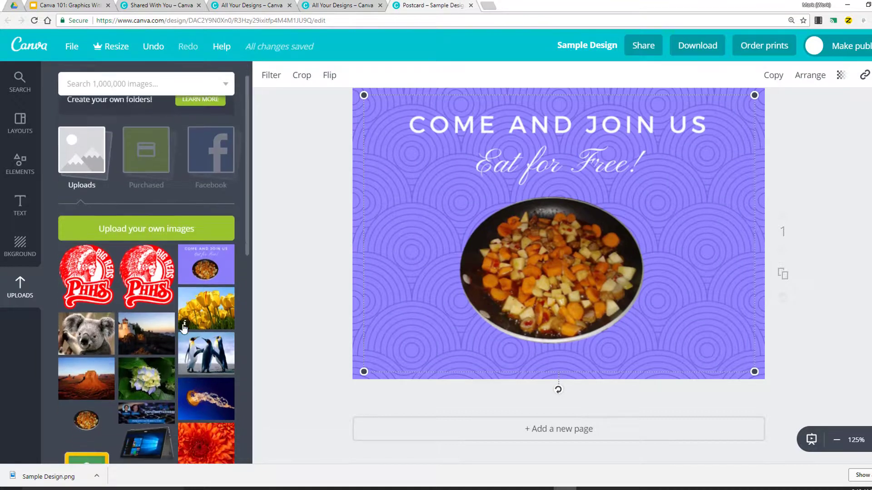